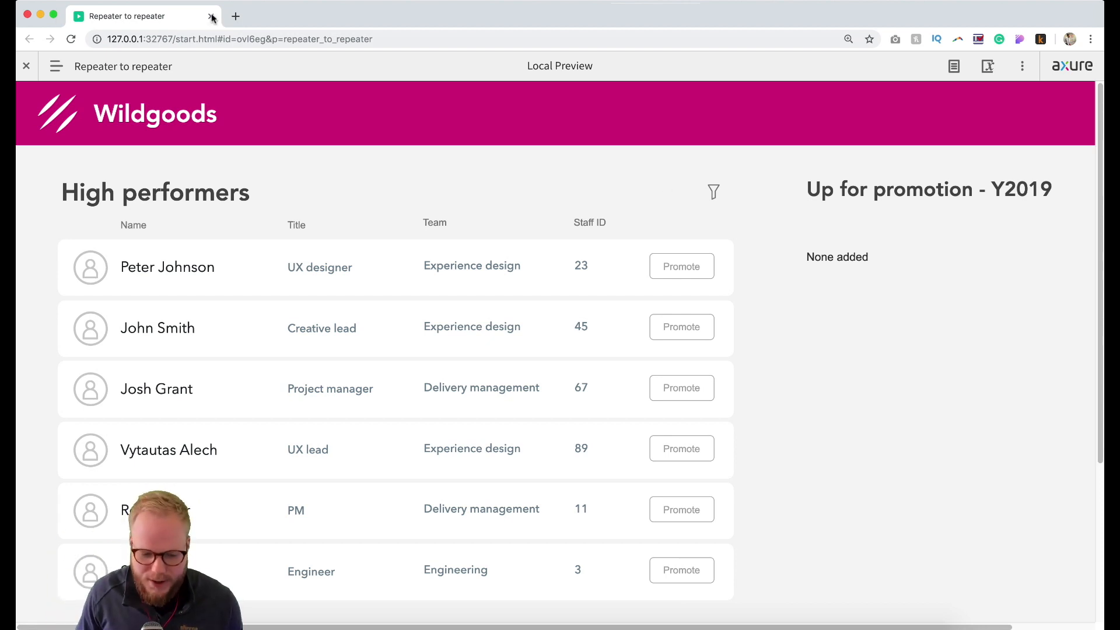
# Hide the preview toolbar and sort the employee table by Name, Team, then Title
pyautogui.click(26, 66)
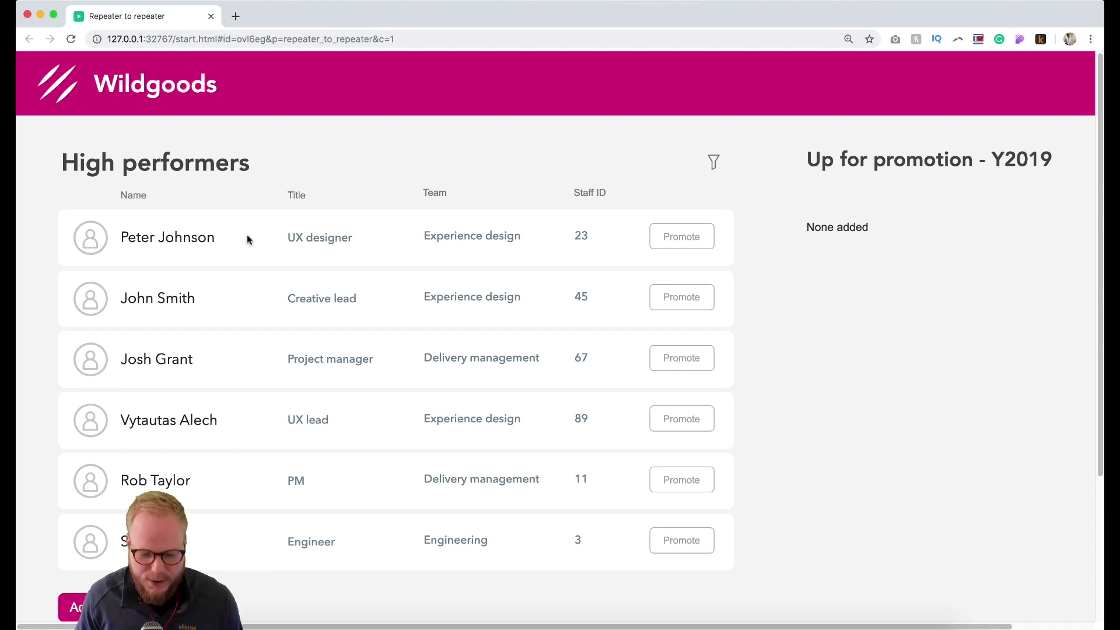
pyautogui.click(133, 194)
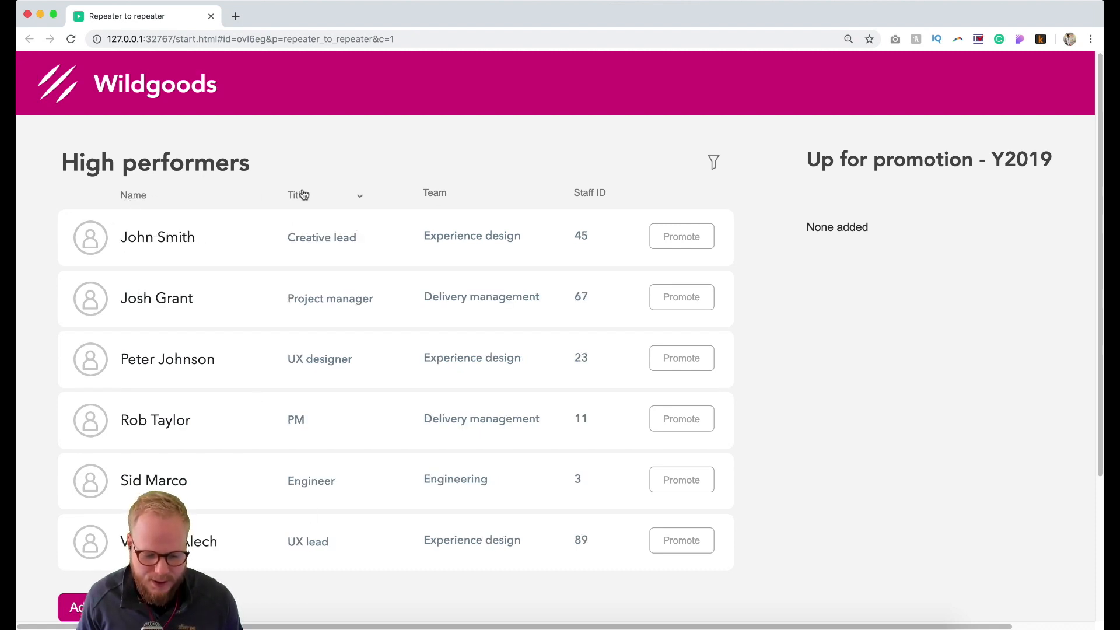
pyautogui.click(298, 195)
pyautogui.click(435, 192)
pyautogui.click(296, 195)
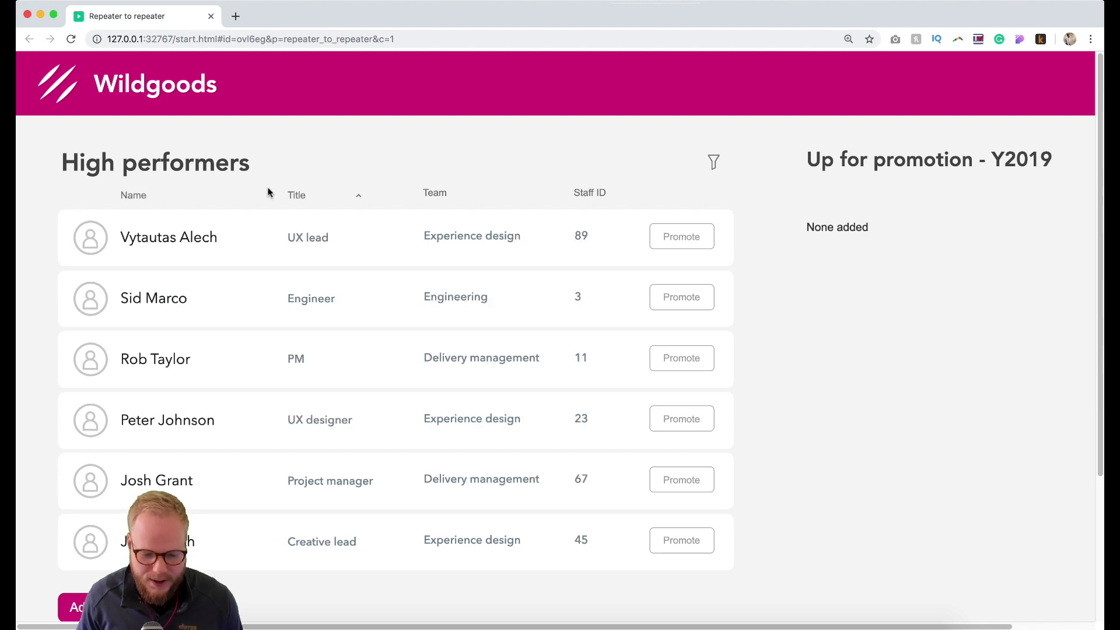
# Toggle the Engineering team filter off and back on, then return to the editor
pyautogui.click(713, 162)
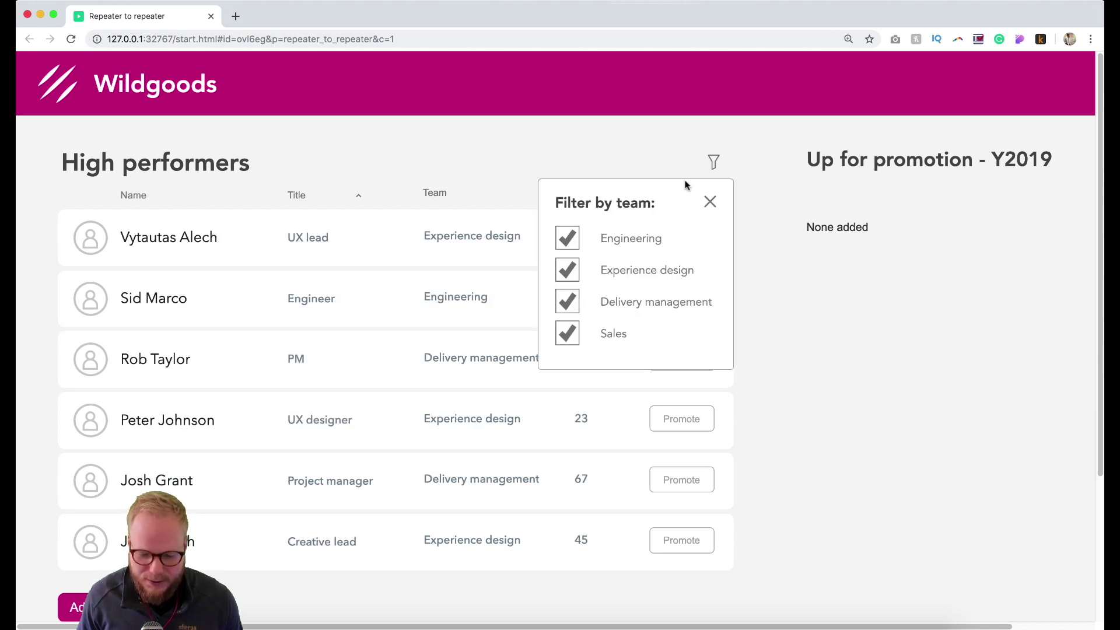
pyautogui.click(567, 238)
pyautogui.click(709, 202)
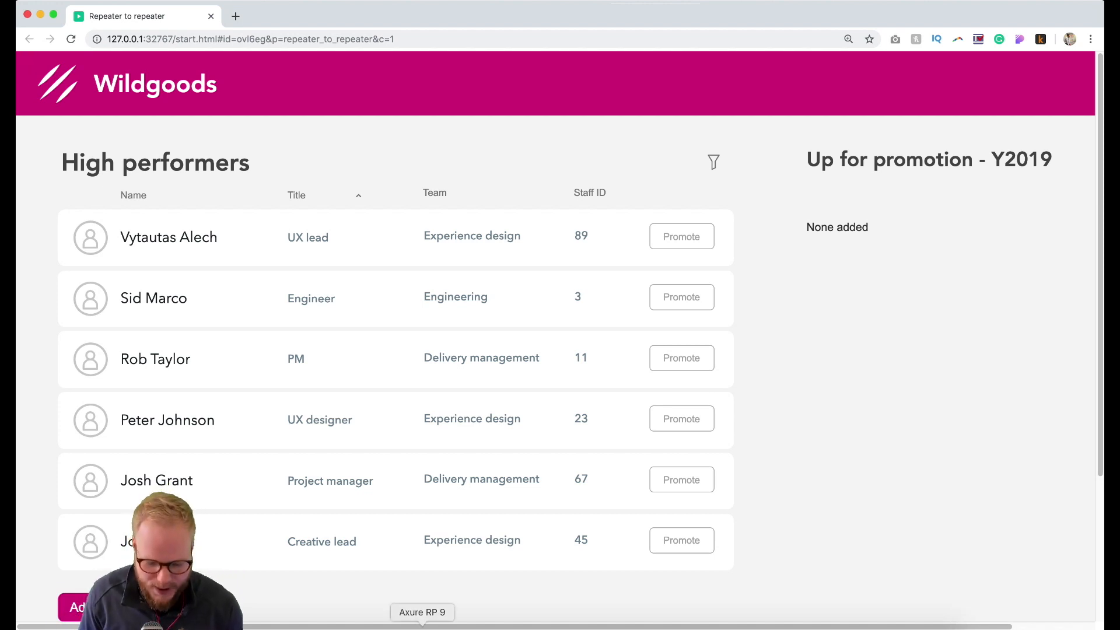
pyautogui.click(412, 624)
pyautogui.scroll(-2, 648, 354)
# Select through the modal and filter panels to reach the To promote repeater
pyautogui.click(649, 354)
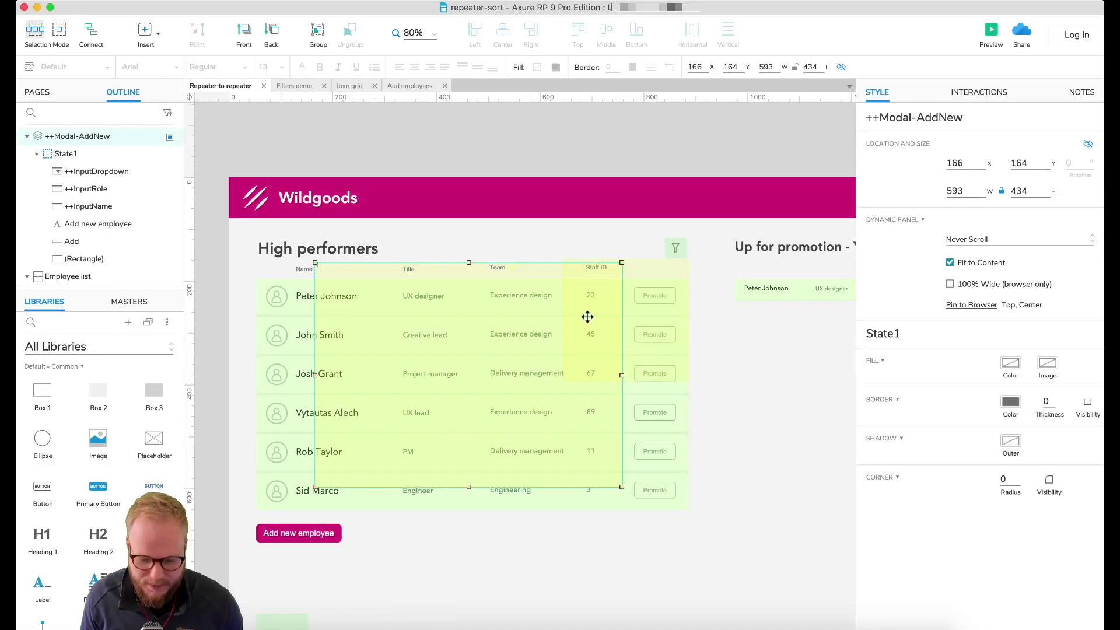
pyautogui.click(652, 306)
pyautogui.click(505, 336)
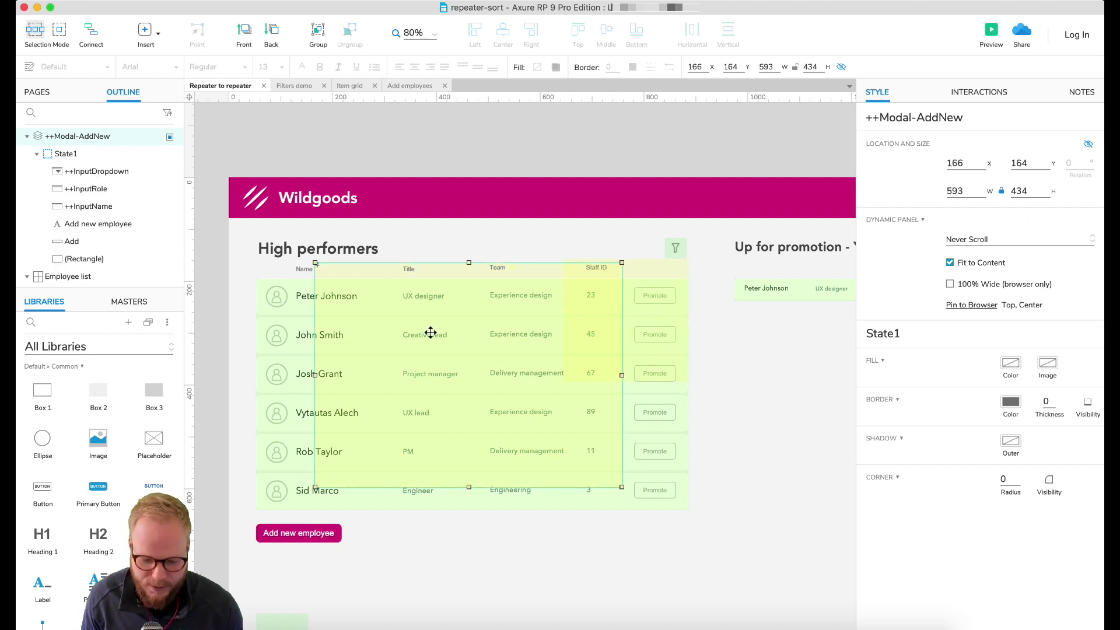
pyautogui.click(644, 289)
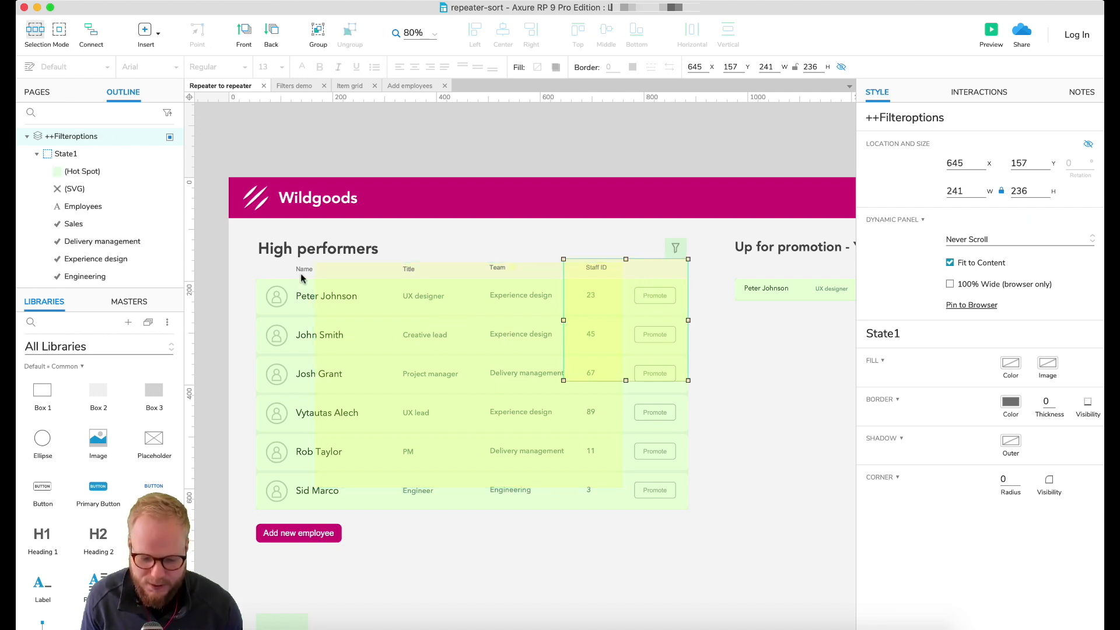
pyautogui.click(289, 300)
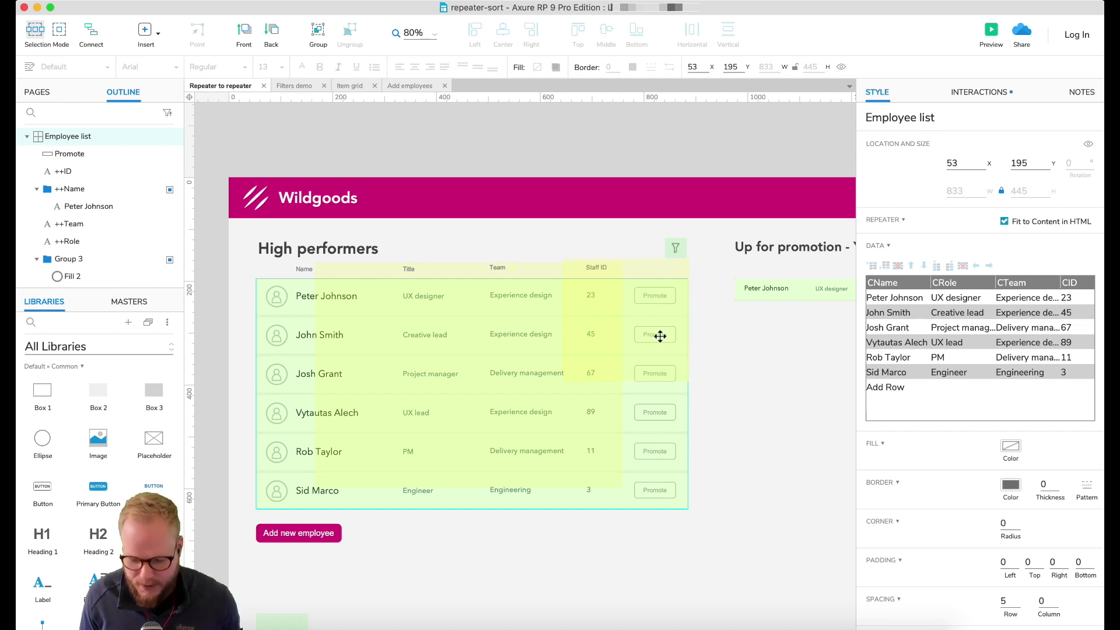
pyautogui.hscroll(2, 659, 337)
pyautogui.hscroll(3, 750, 298)
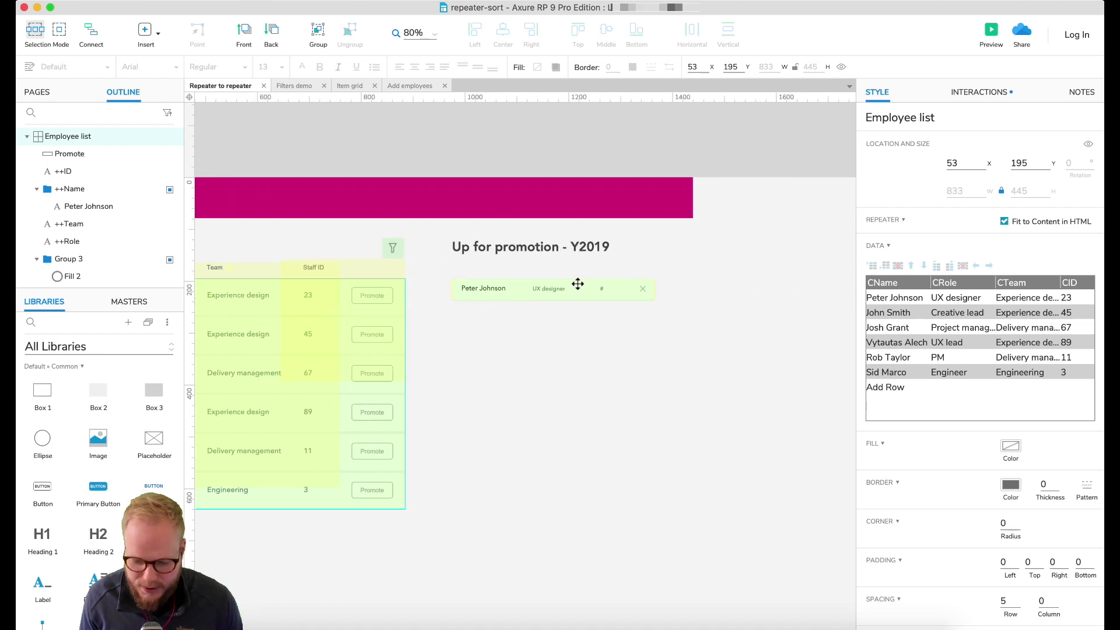
pyautogui.click(578, 288)
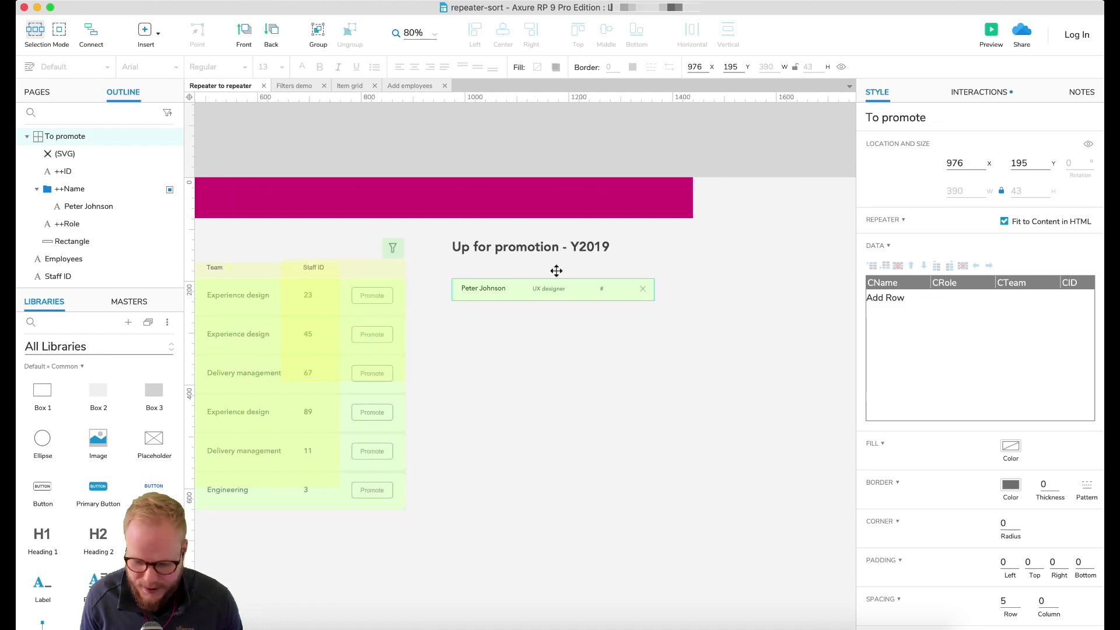
# Rename the right-hand repeater to 'To promote list' and compare its data with Employee list
pyautogui.click(922, 118)
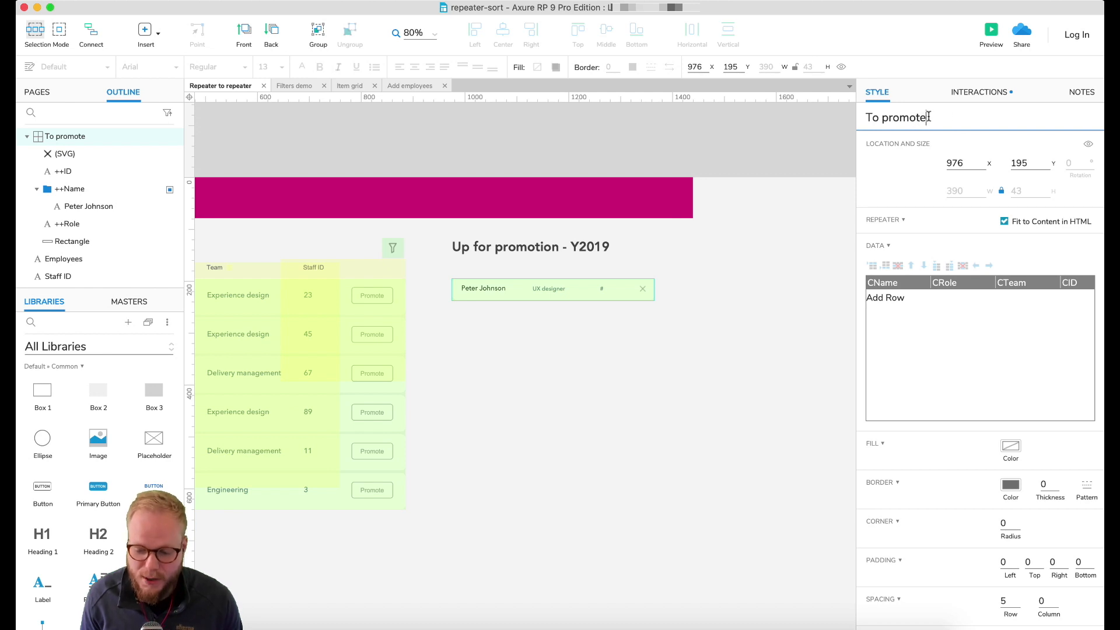
pyautogui.write(' list')
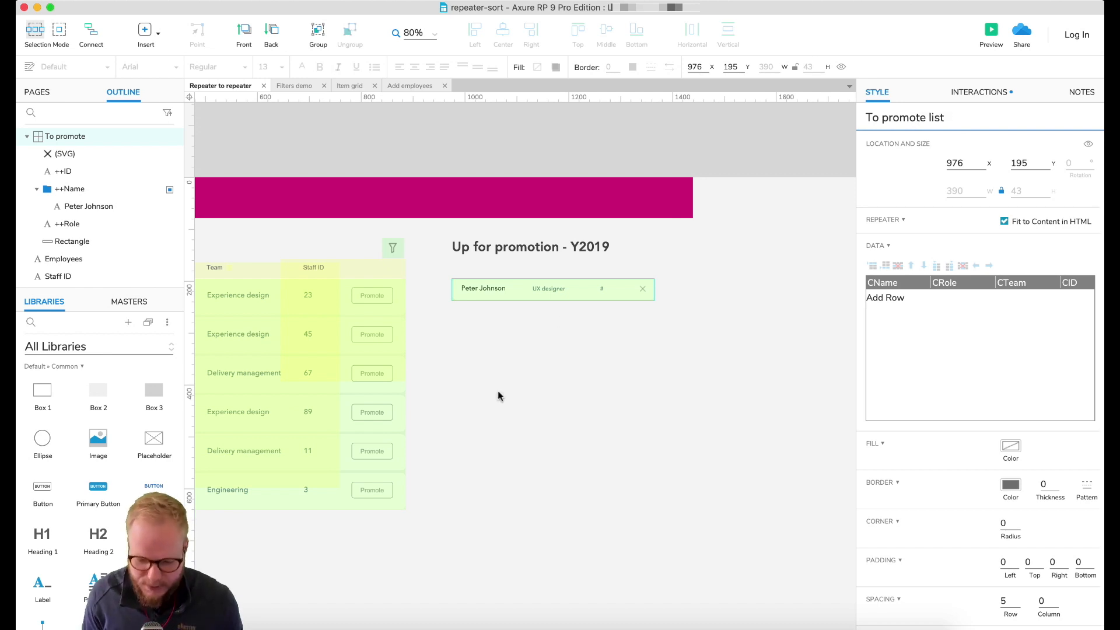
pyautogui.click(500, 398)
pyautogui.hscroll(-5, 500, 398)
pyautogui.click(512, 493)
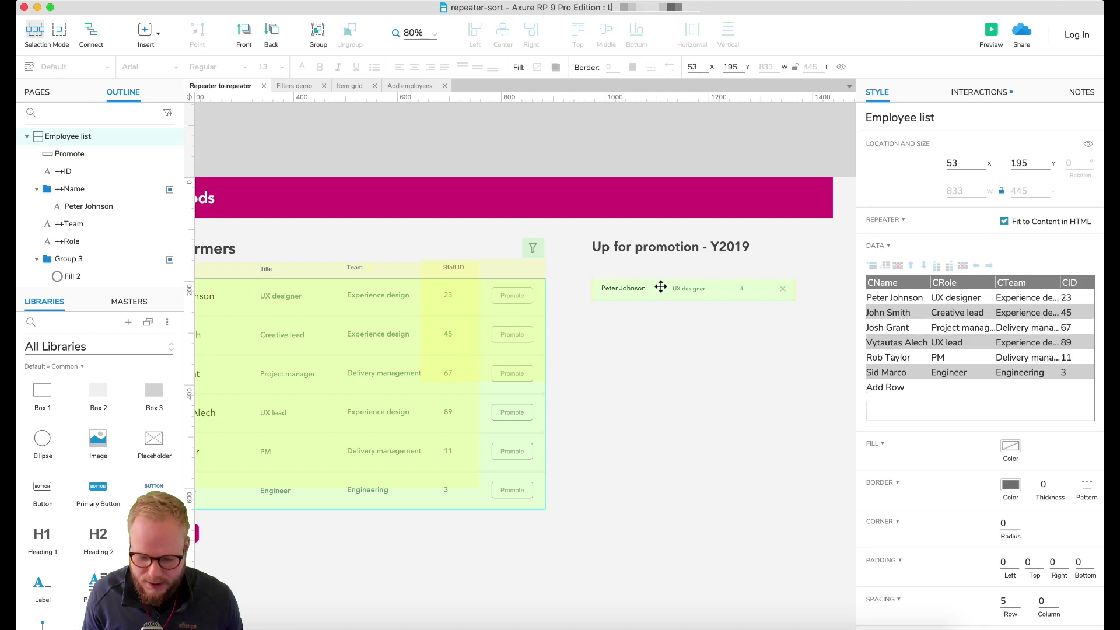
pyautogui.click(652, 288)
pyautogui.click(514, 440)
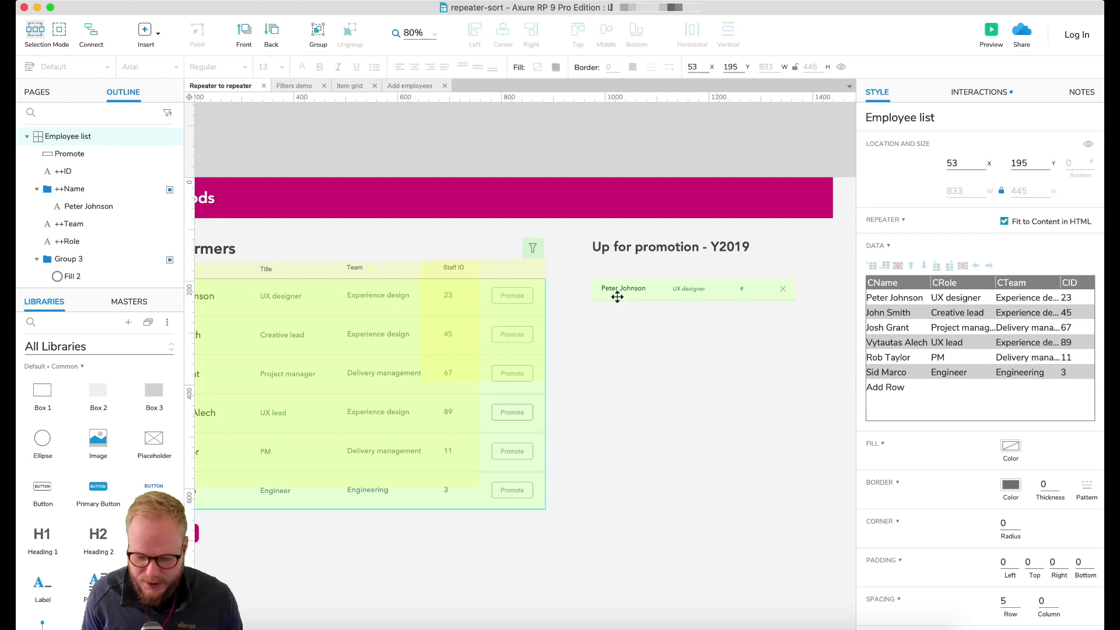
pyautogui.click(668, 288)
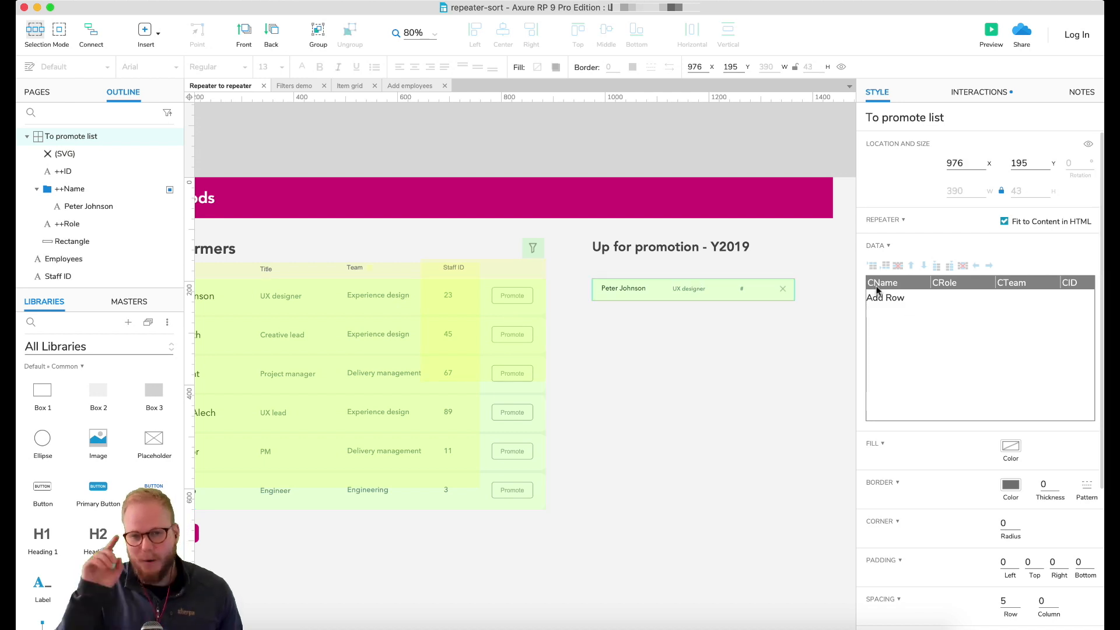
pyautogui.click(522, 436)
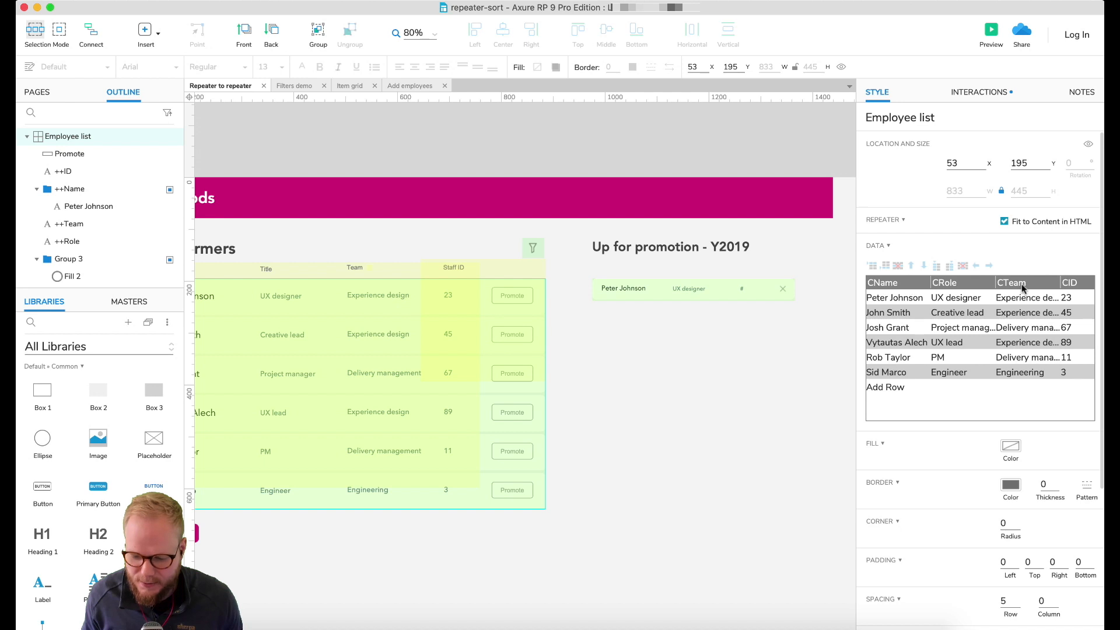
pyautogui.click(662, 289)
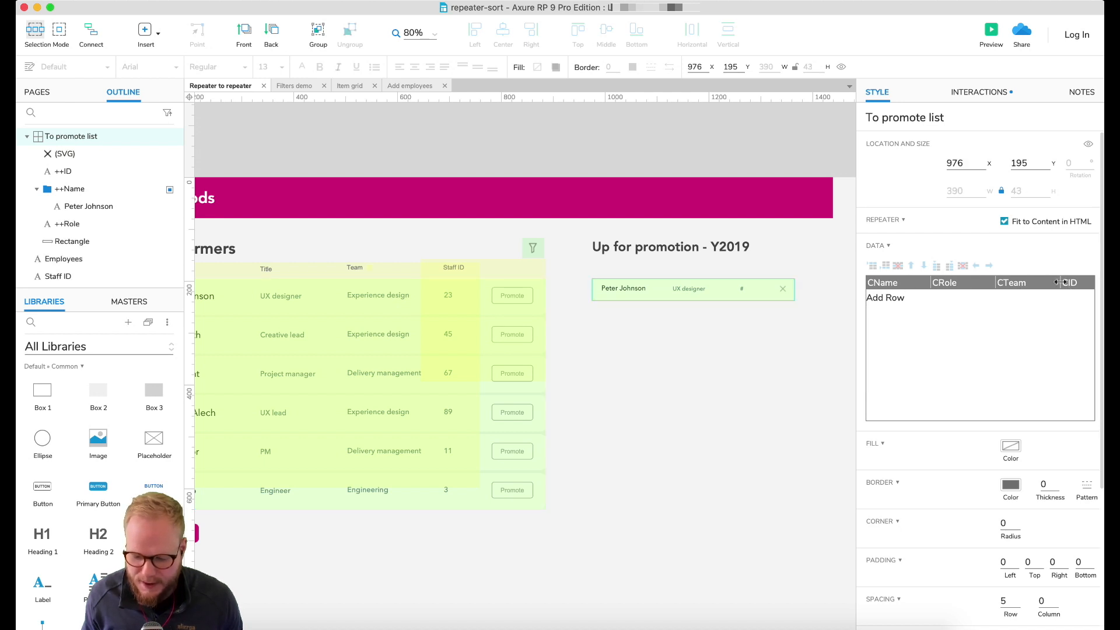
# Rename the data columns to CNamePromo, CRolePromo, CTeamPromo and CIDPromo
pyautogui.doubleClick(897, 284)
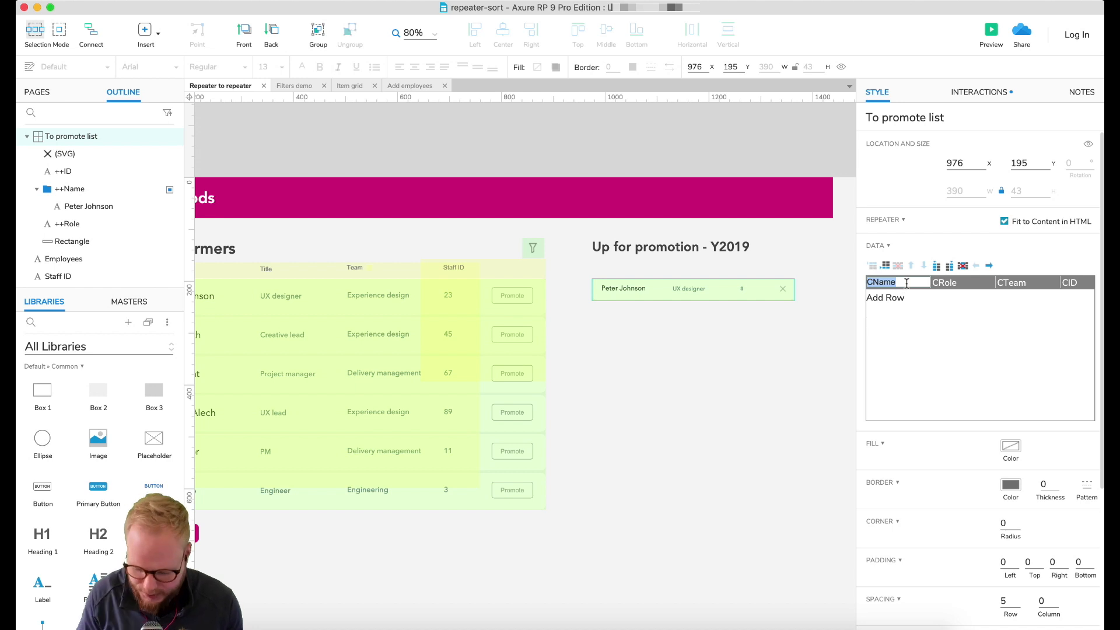
pyautogui.write('Promo')
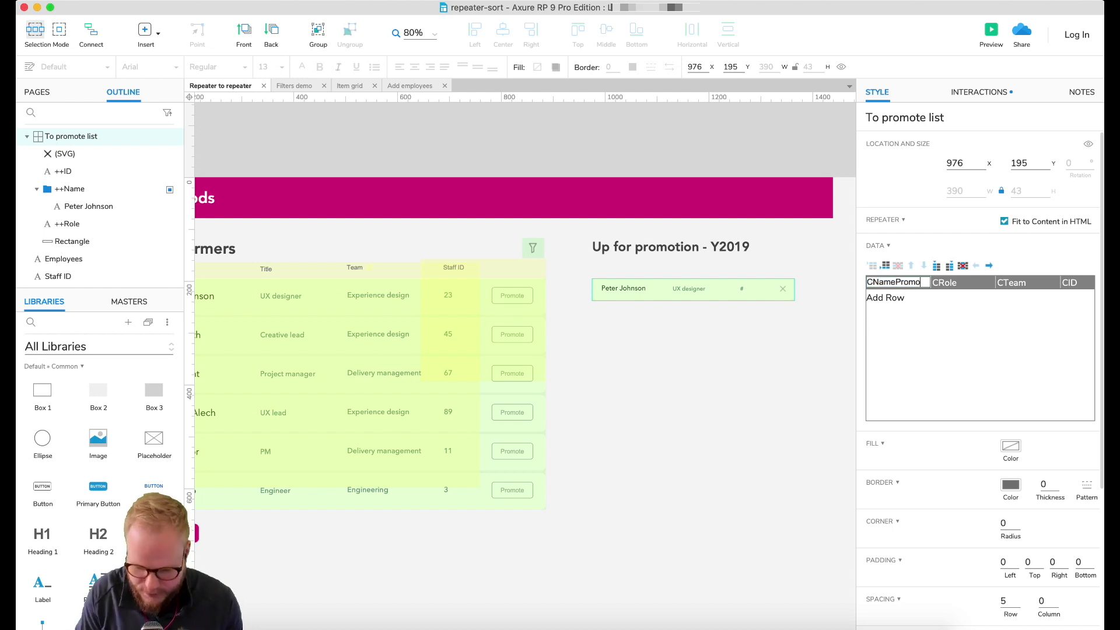
pyautogui.doubleClick(958, 283)
pyautogui.write('Promo')
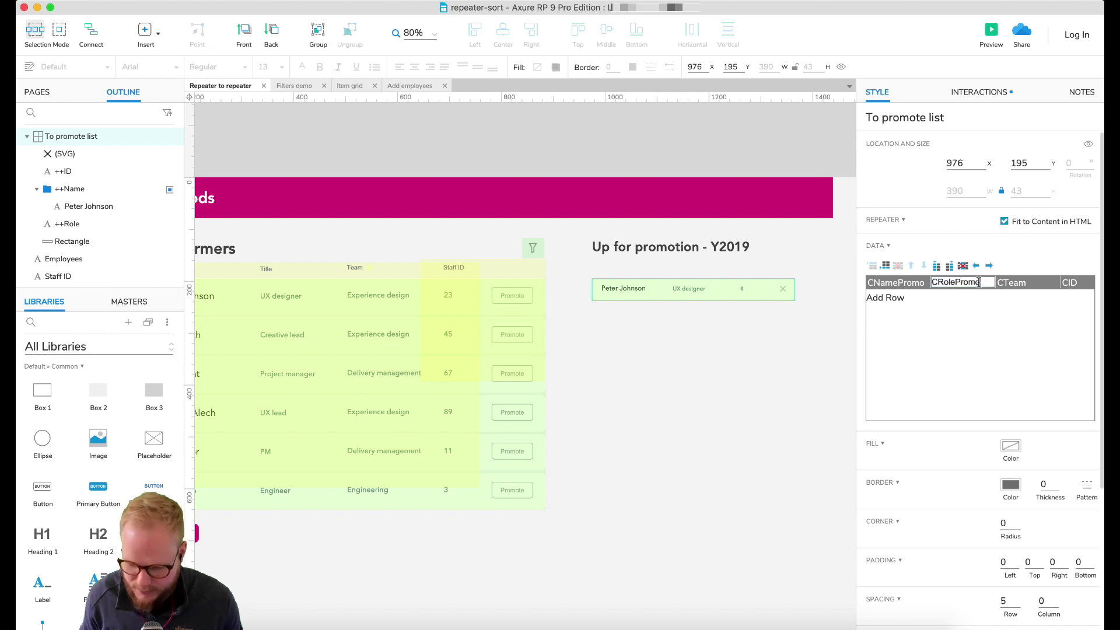
pyautogui.press('Tab')
pyautogui.write('Promo')
pyautogui.press('Tab')
pyautogui.press('Return')
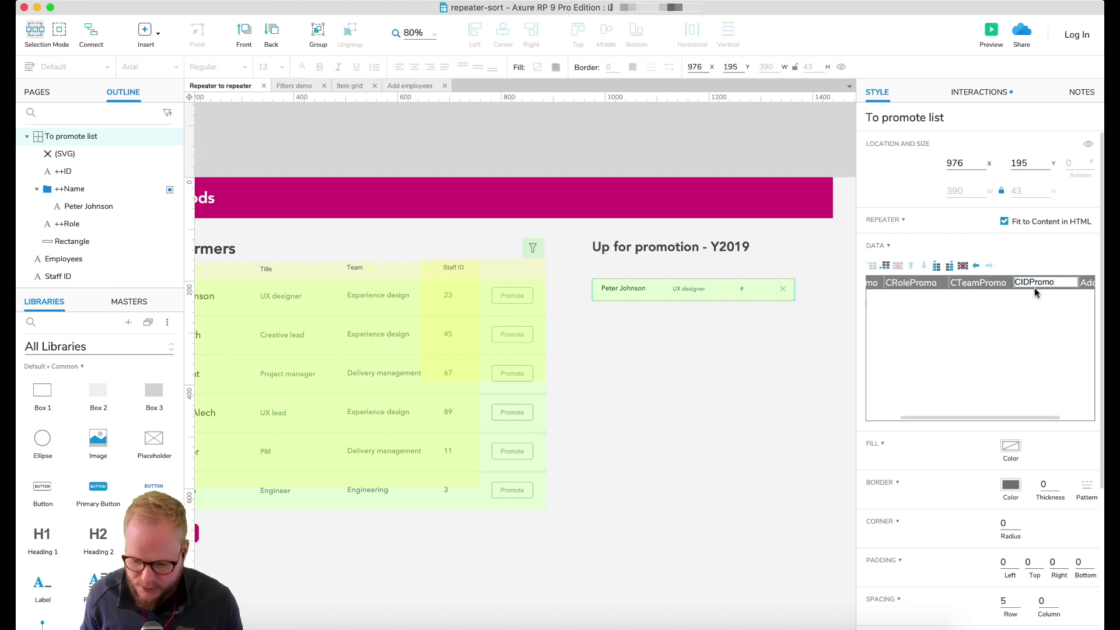
pyautogui.click(987, 325)
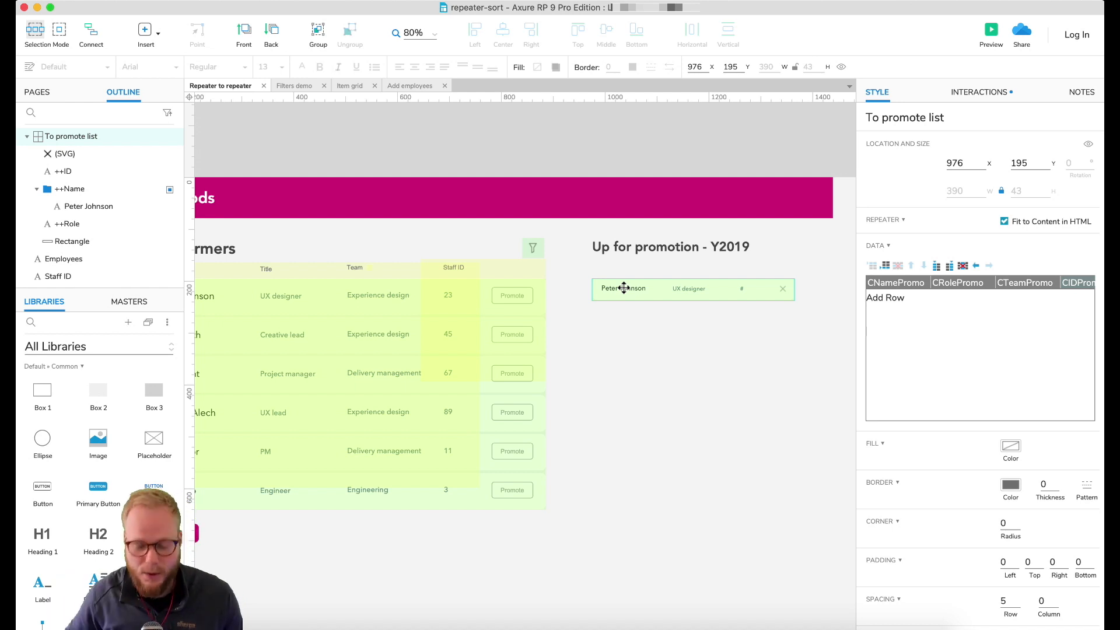
pyautogui.hscroll(-1, 788, 319)
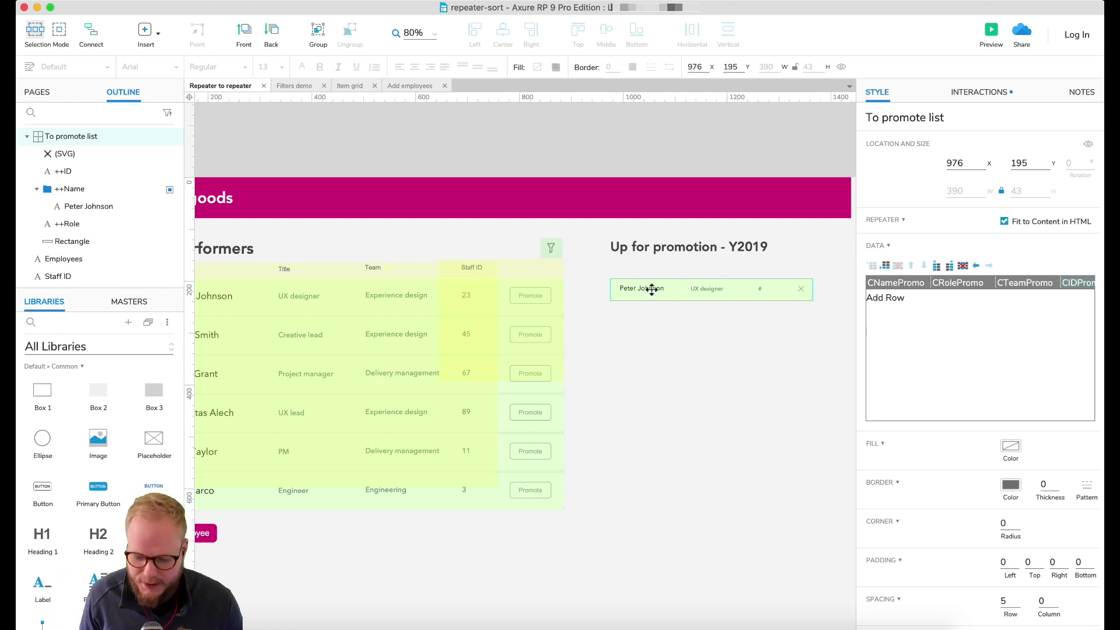
# Nudge the To promote list repeater lower on the page
pyautogui.moveTo(635, 293)
pyautogui.mouseDown()
pyautogui.moveTo(643, 316)
pyautogui.moveTo(648, 291)
pyautogui.mouseUp()
pyautogui.click(630, 289)
pyautogui.click(648, 310)
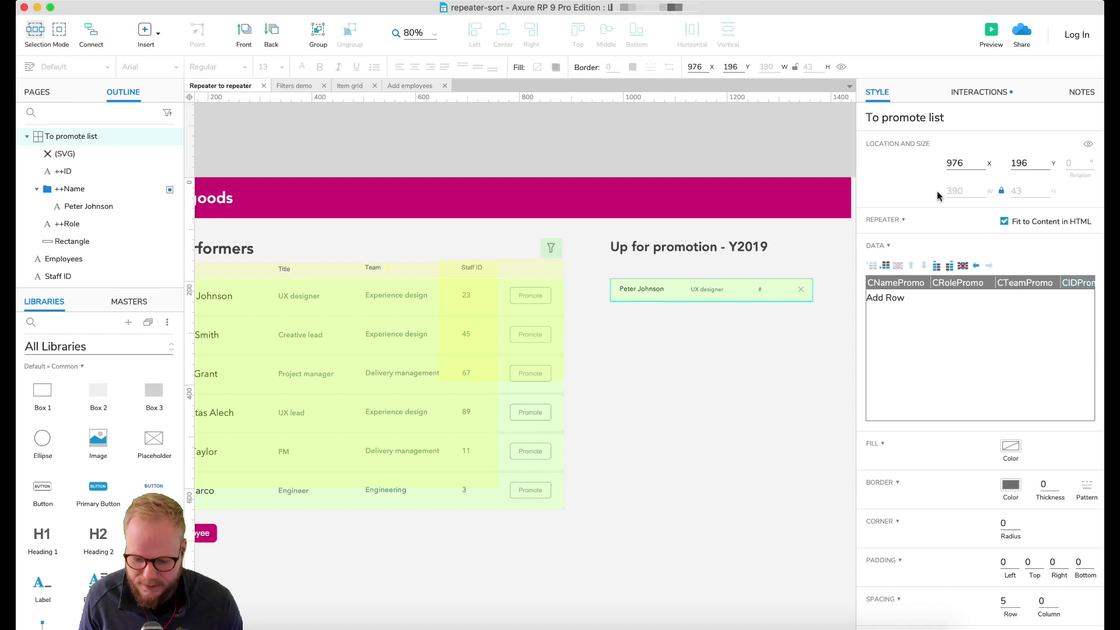
pyautogui.click(990, 32)
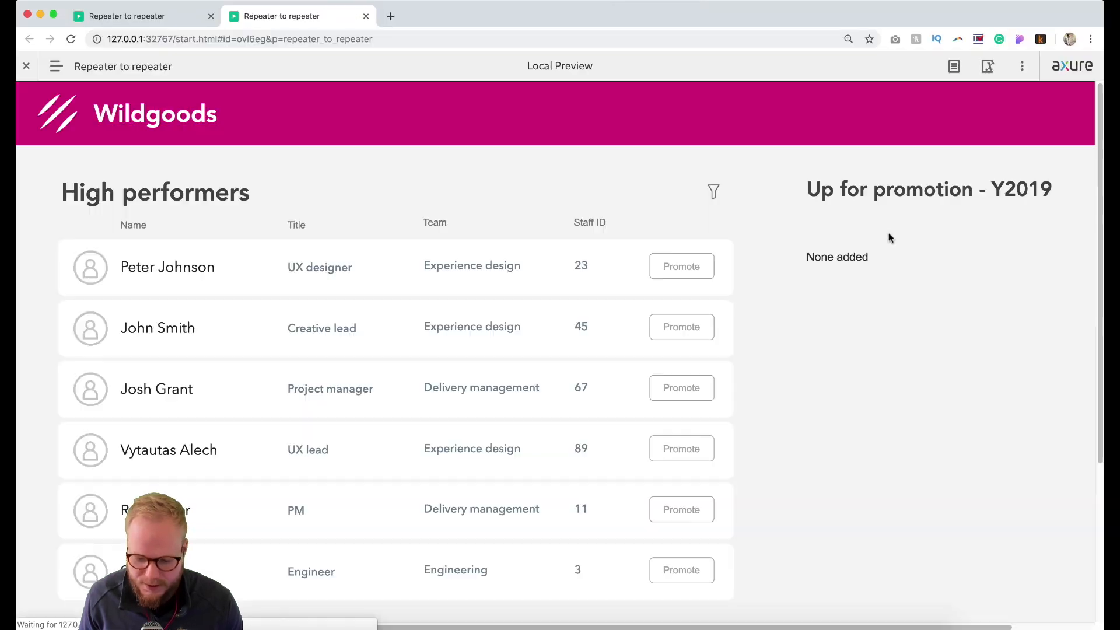
pyautogui.press('super+a')
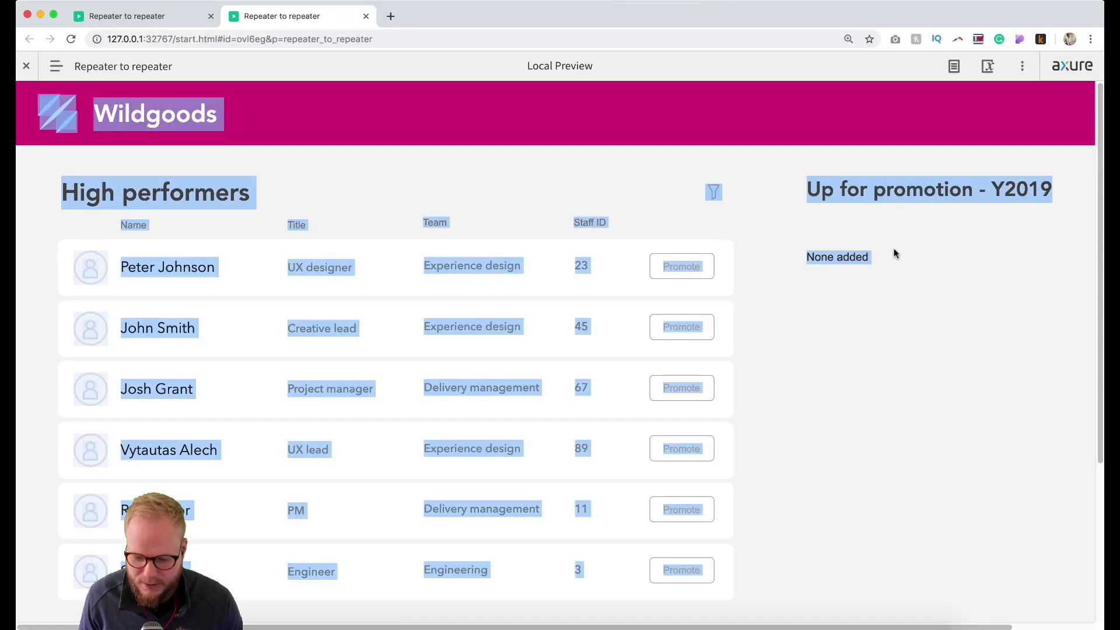
pyautogui.click(872, 262)
pyautogui.press('super+a')
pyautogui.click(867, 271)
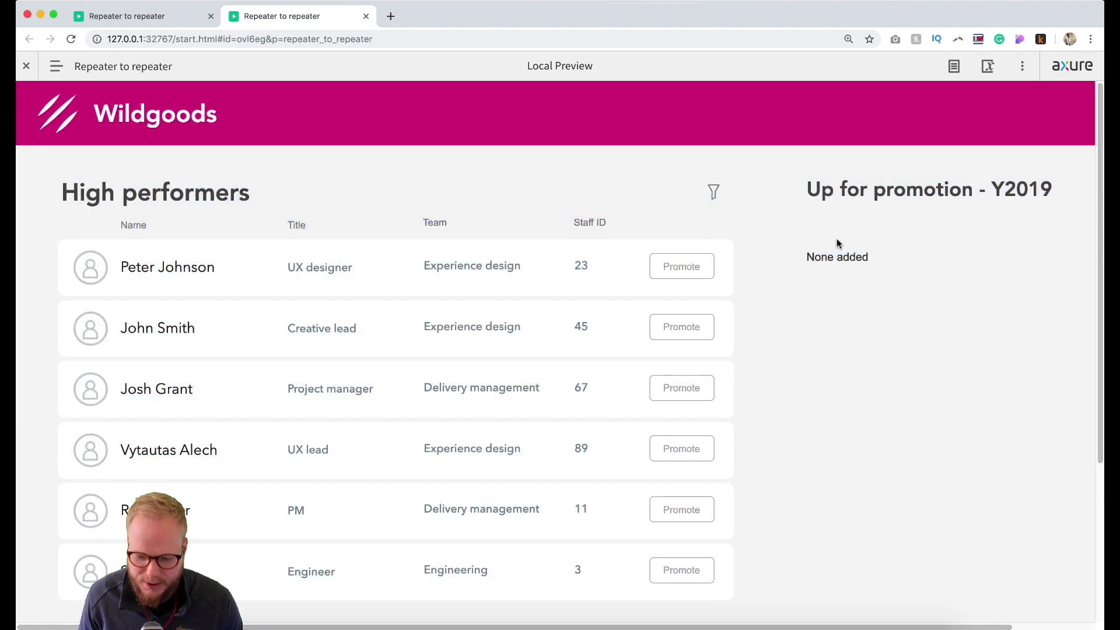
pyautogui.click(367, 16)
pyautogui.press('super+Tab')
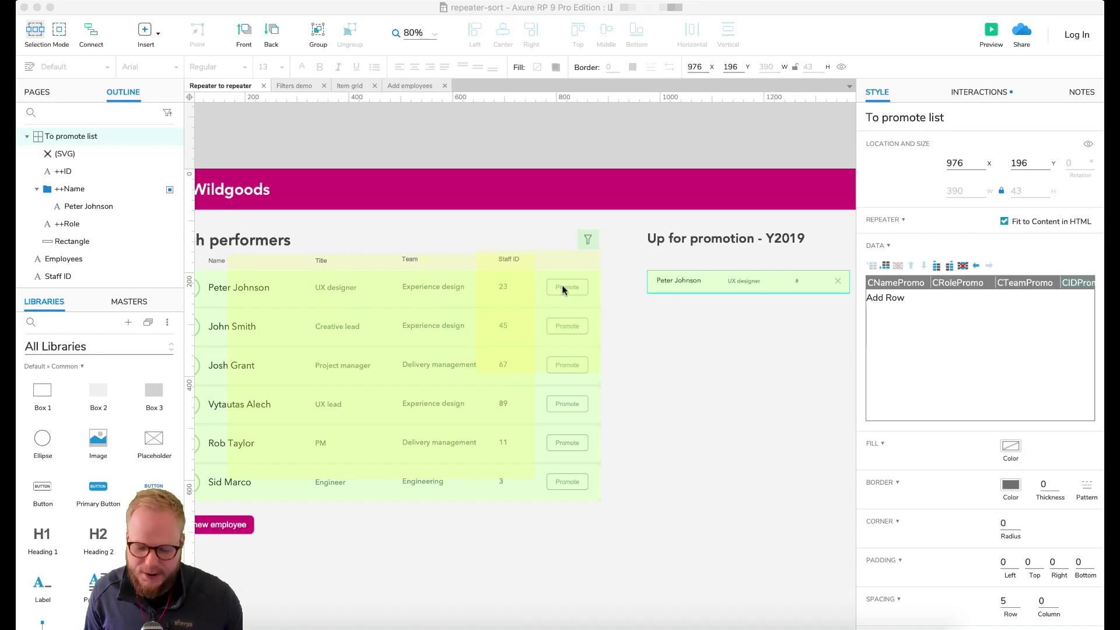
# Name the Promote button inside the Employee list item ++PromotionBTN
pyautogui.doubleClick(564, 304)
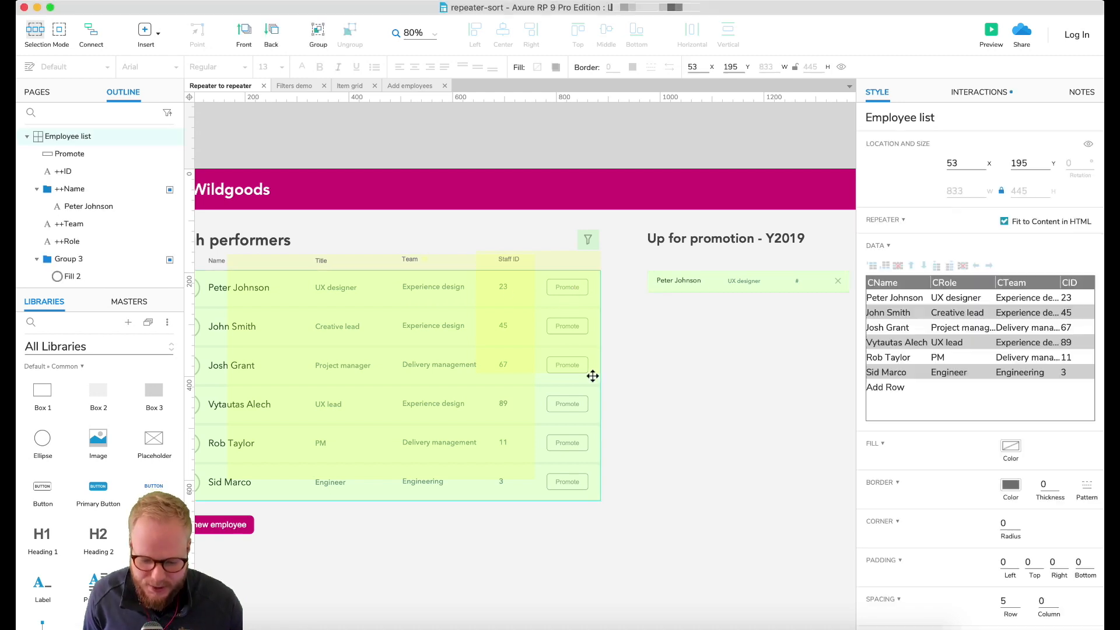
pyautogui.click(575, 290)
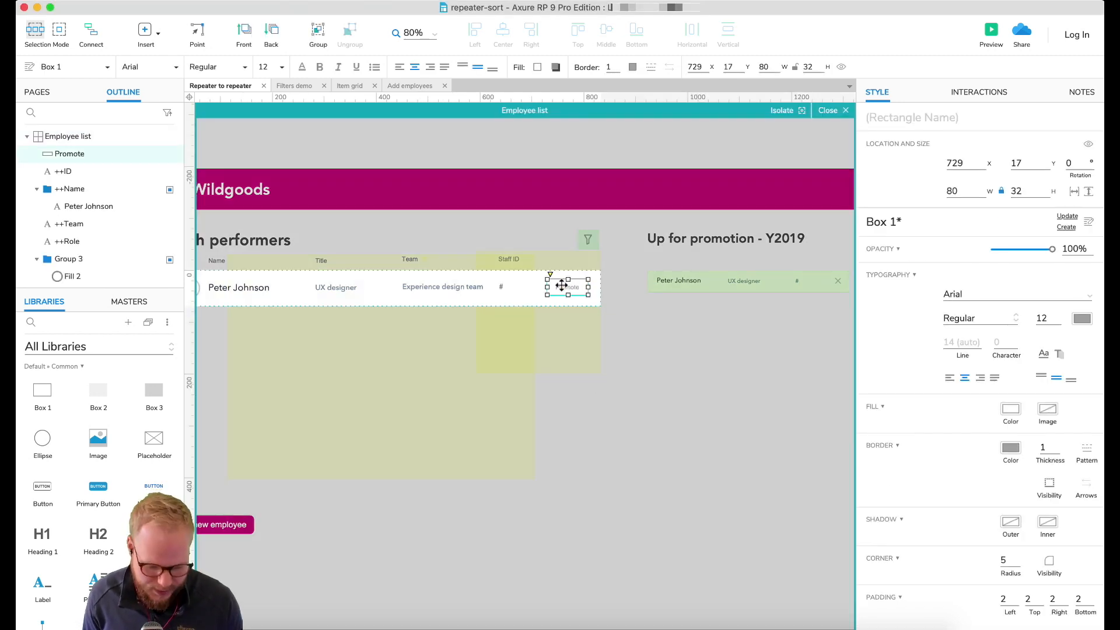
pyautogui.scroll(3, 561, 285)
pyautogui.scroll(3, 561, 286)
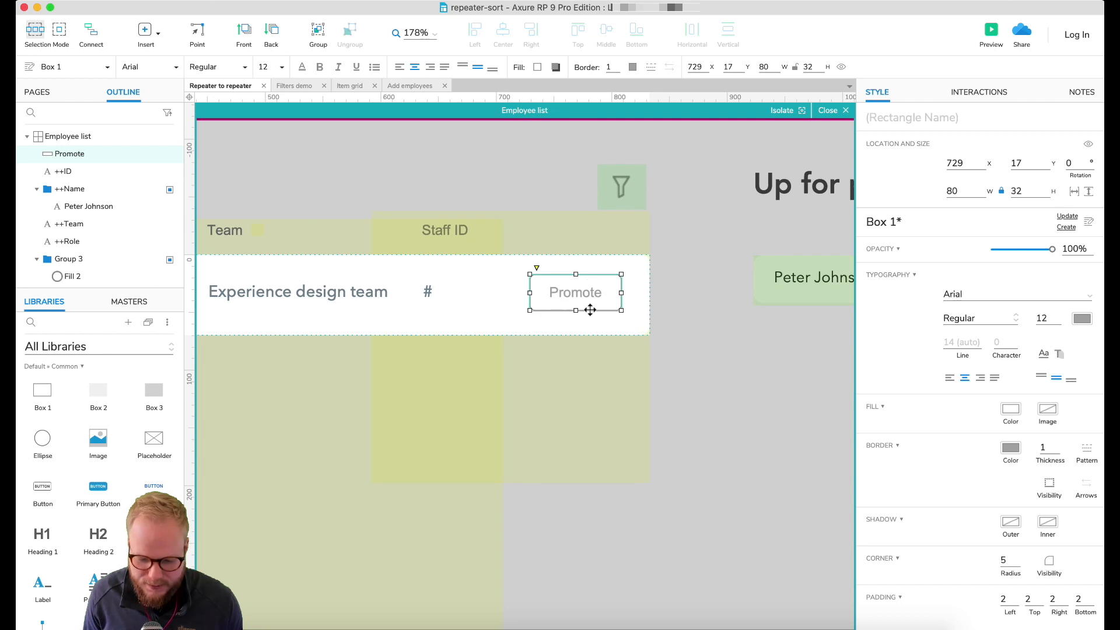
pyautogui.click(945, 117)
pyautogui.write('+')
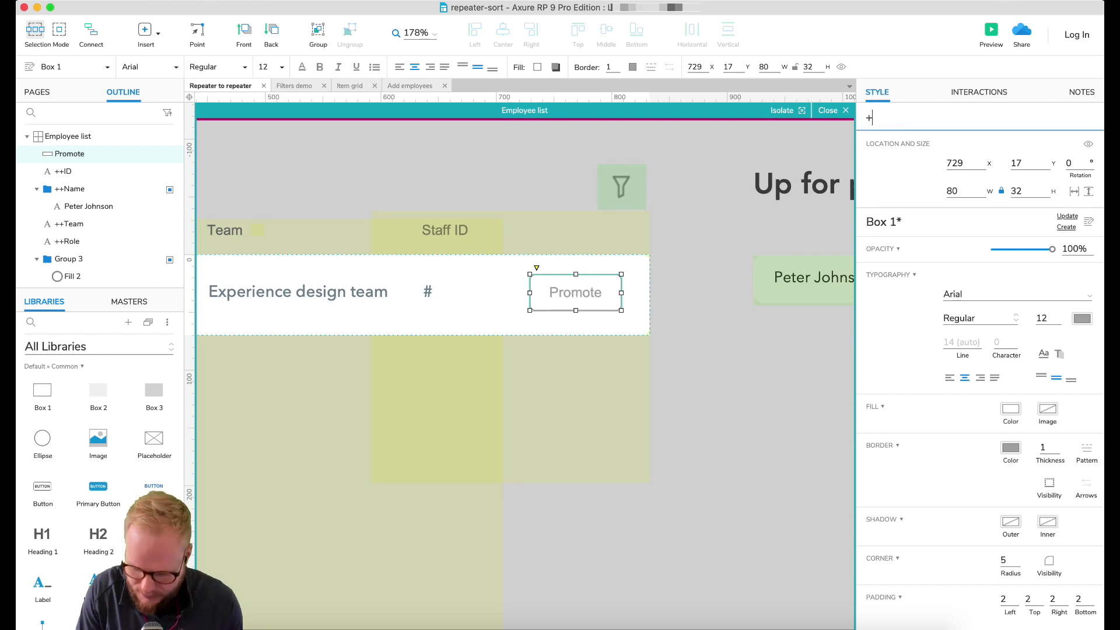
pyautogui.write('Promot')
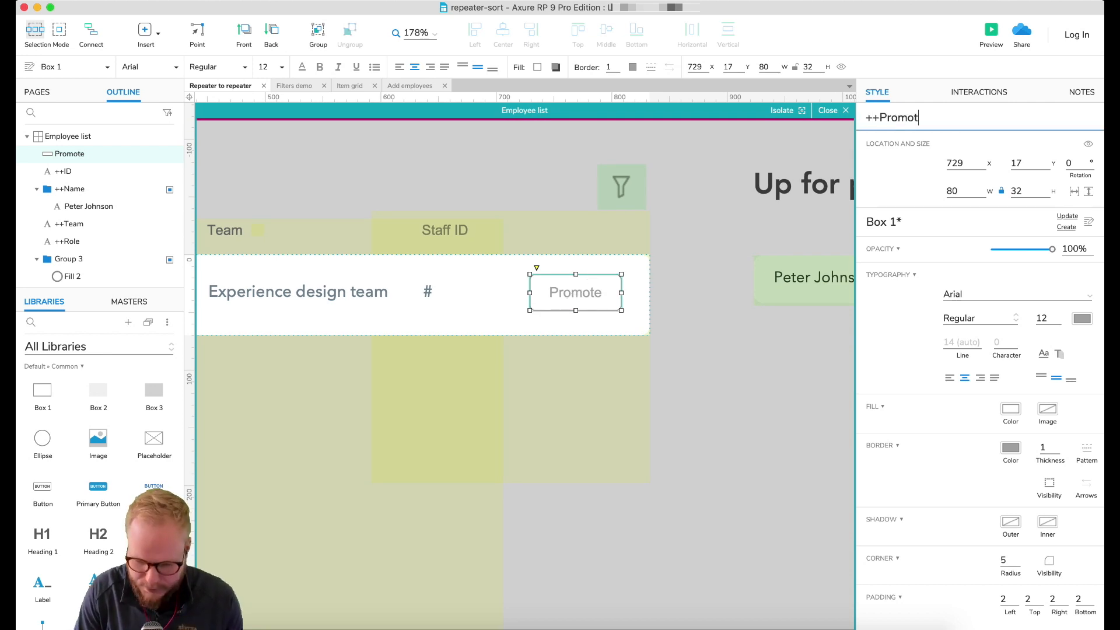
pyautogui.write('ionBTN')
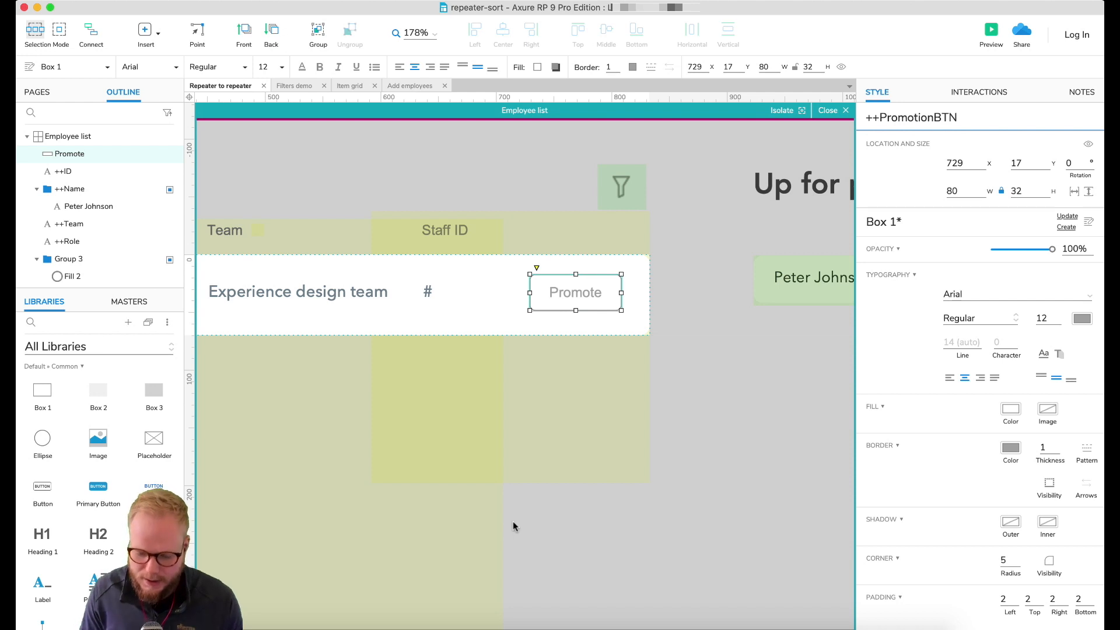
pyautogui.click(630, 473)
# View the button's empty interactions list and bring up its context actions
pyautogui.click(587, 308)
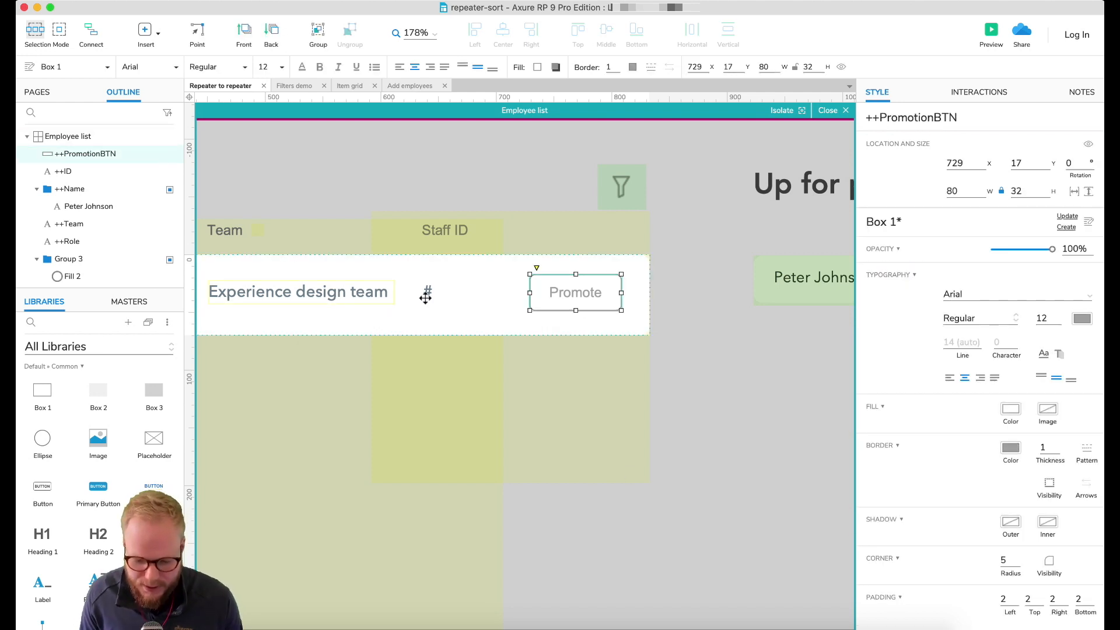
pyautogui.click(978, 91)
pyautogui.click(977, 157)
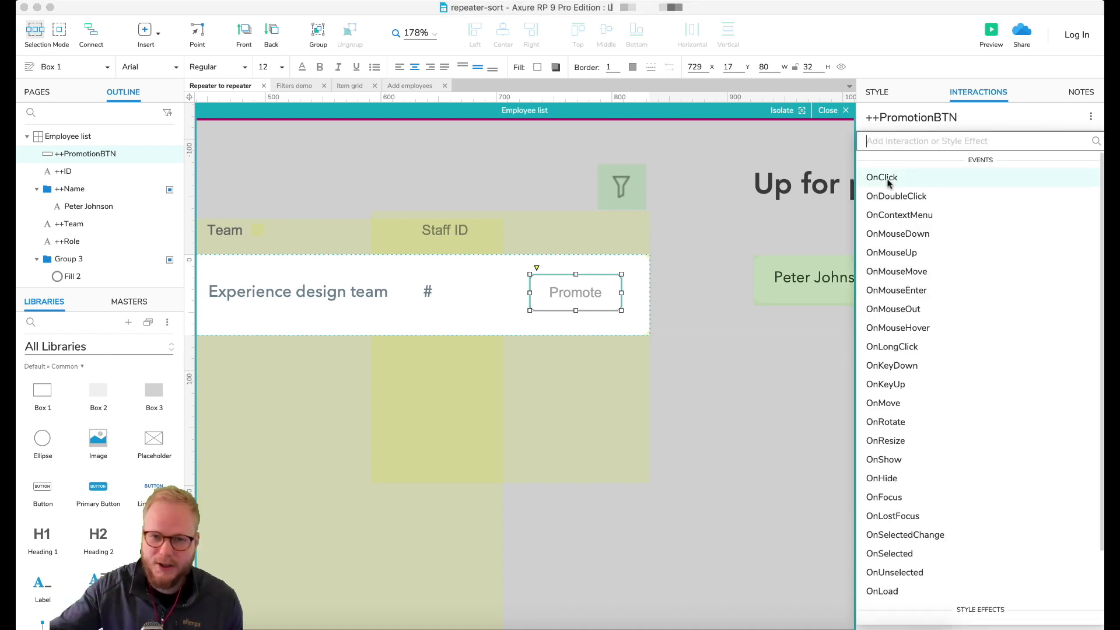
pyautogui.press('Escape')
pyautogui.scroll(-2, 617, 350)
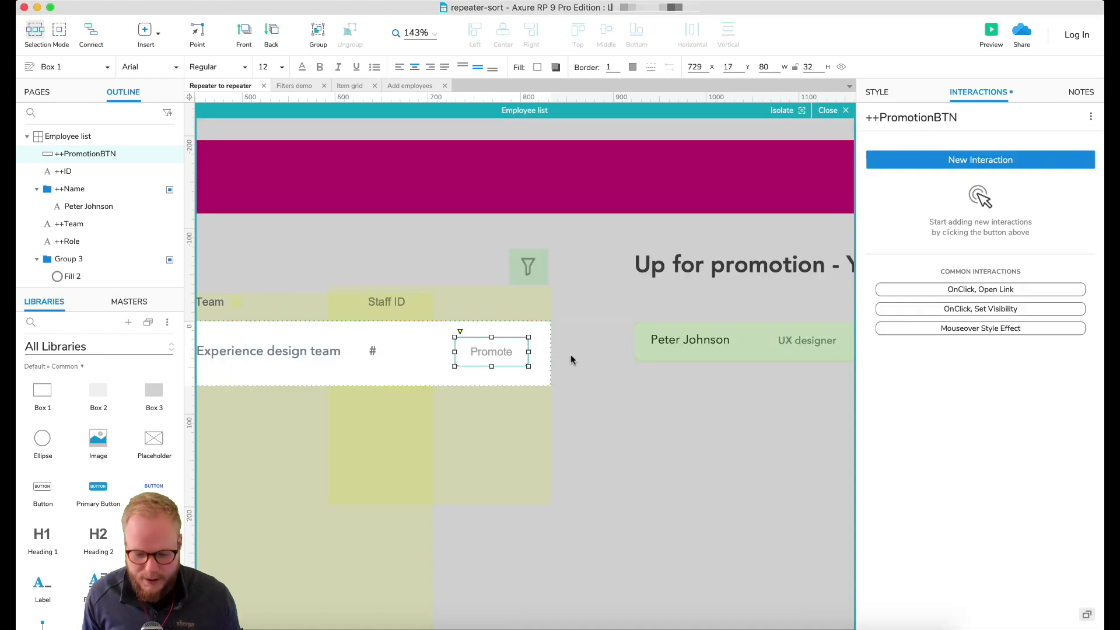
pyautogui.hscroll(-3, 617, 349)
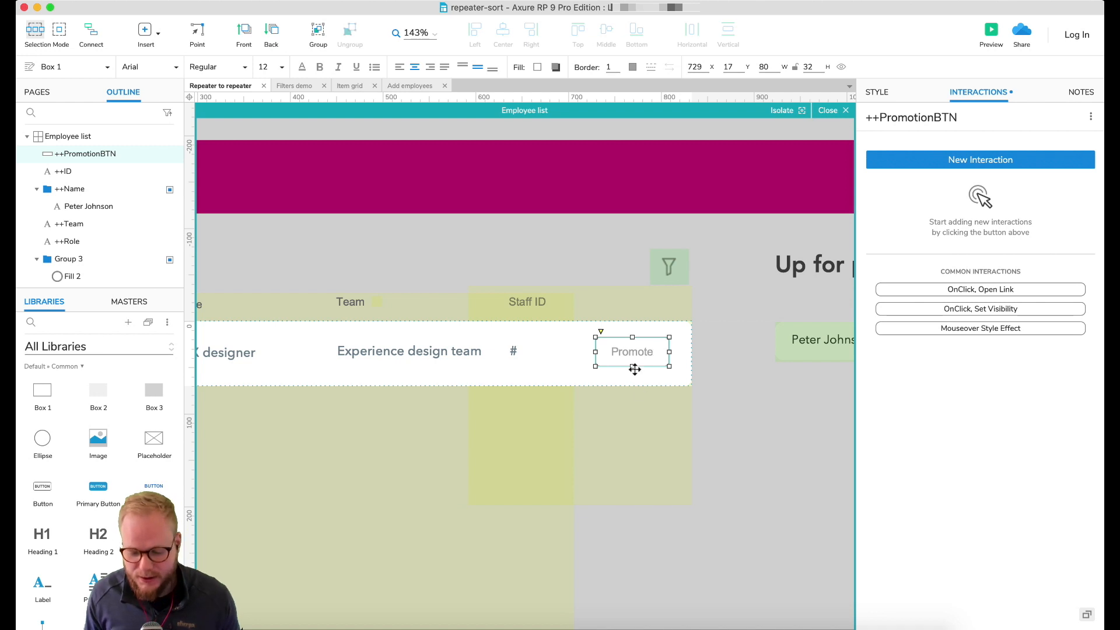
pyautogui.rightClick(642, 352)
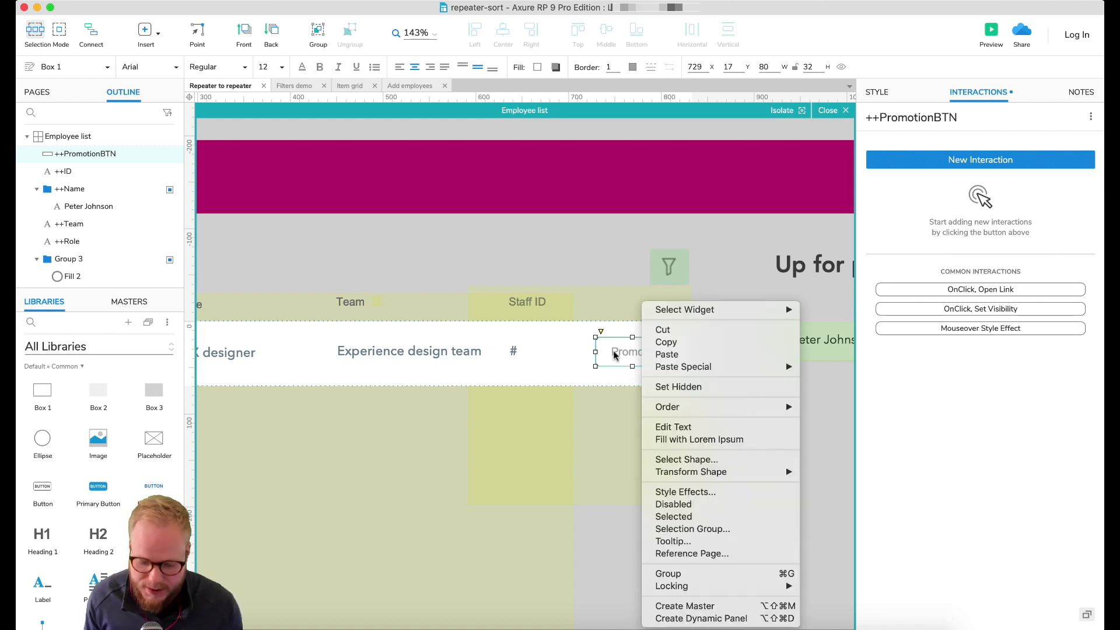
# Wrap the ++PromotionBTN button in a new dynamic panel
pyautogui.click(698, 617)
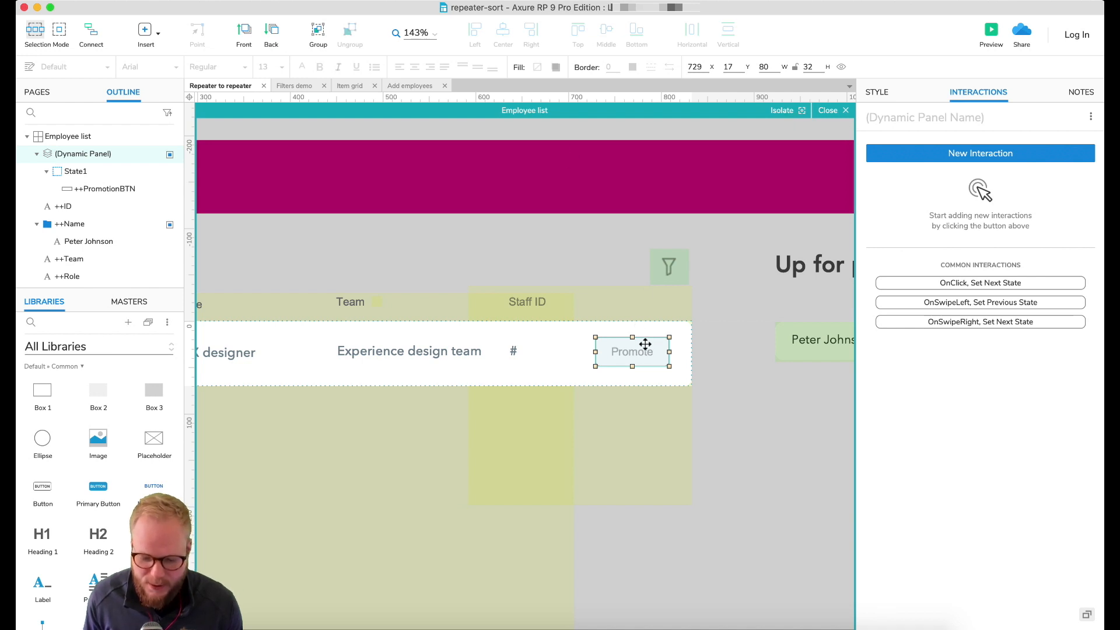
# Duplicate the panel's State1 into a new State2
pyautogui.doubleClick(639, 351)
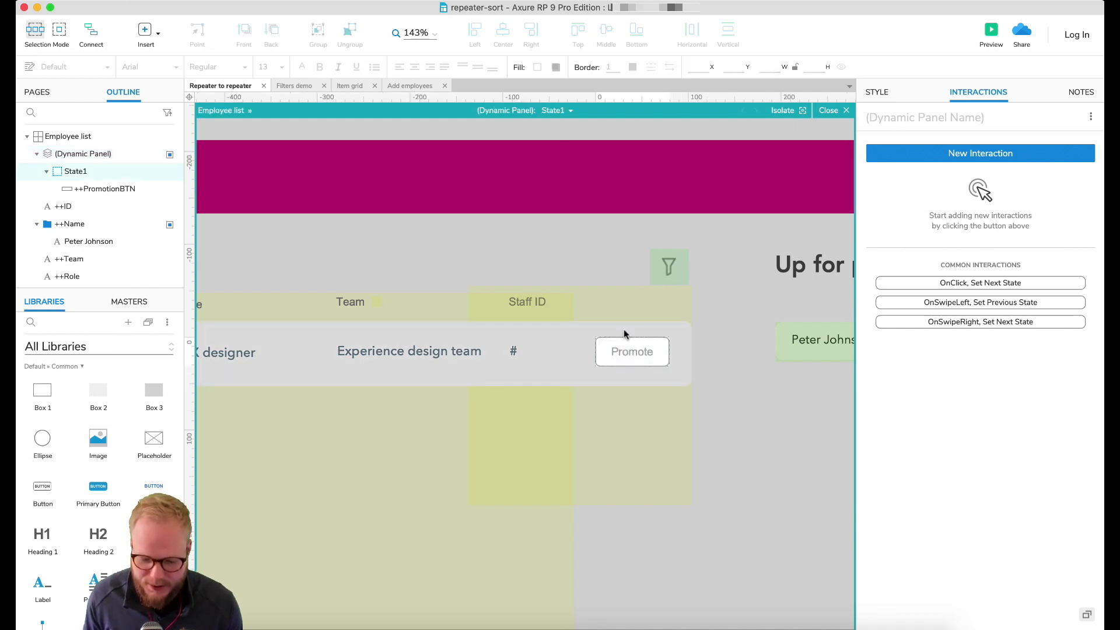
pyautogui.click(632, 351)
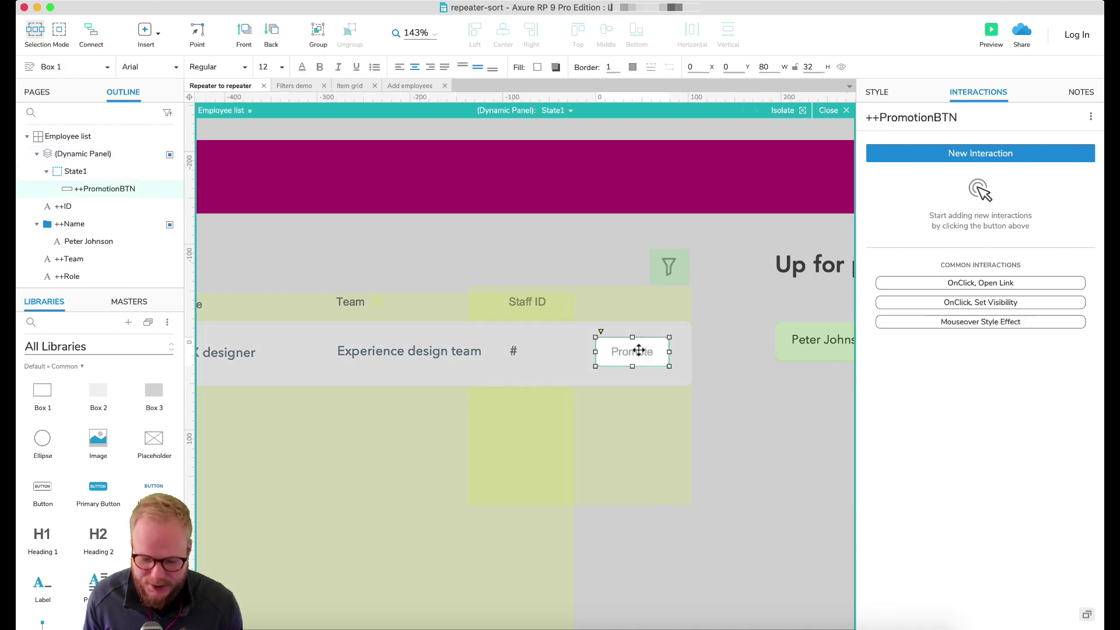
pyautogui.click(560, 110)
pyautogui.click(646, 126)
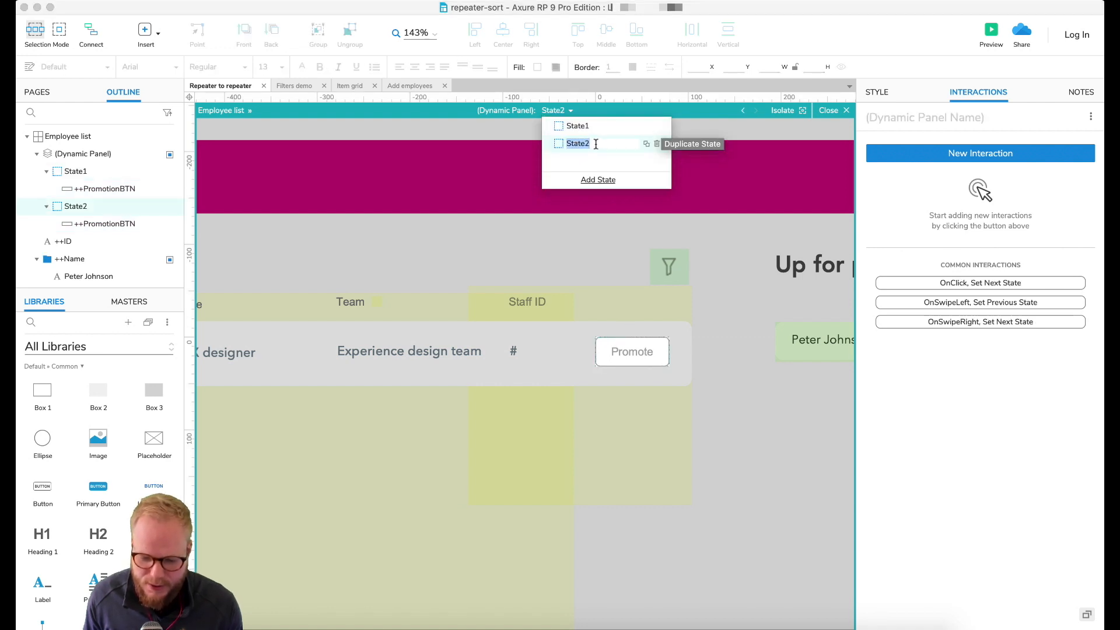
pyautogui.press('Return')
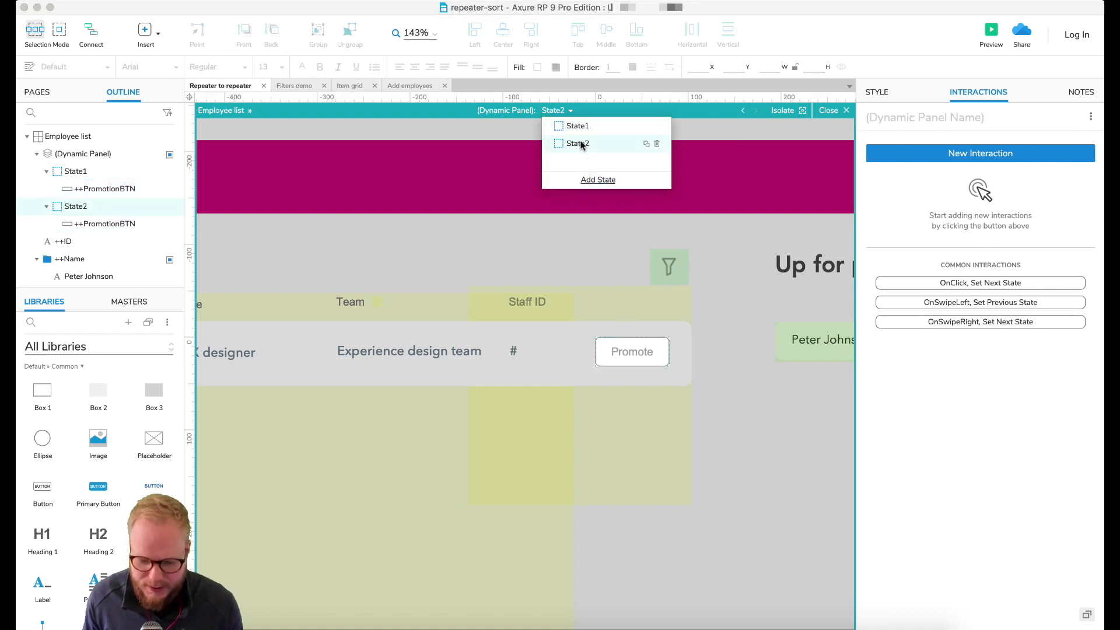
# Change the State2 button's label to Enlisted
pyautogui.click(634, 353)
pyautogui.doubleClick(633, 353)
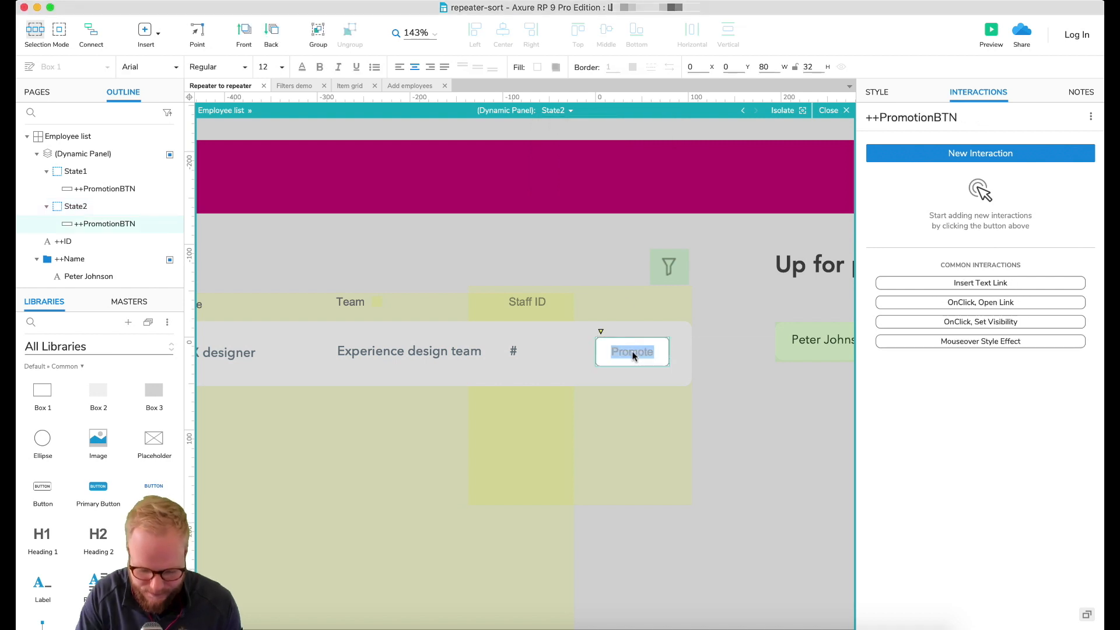
pyautogui.write('Enlisted')
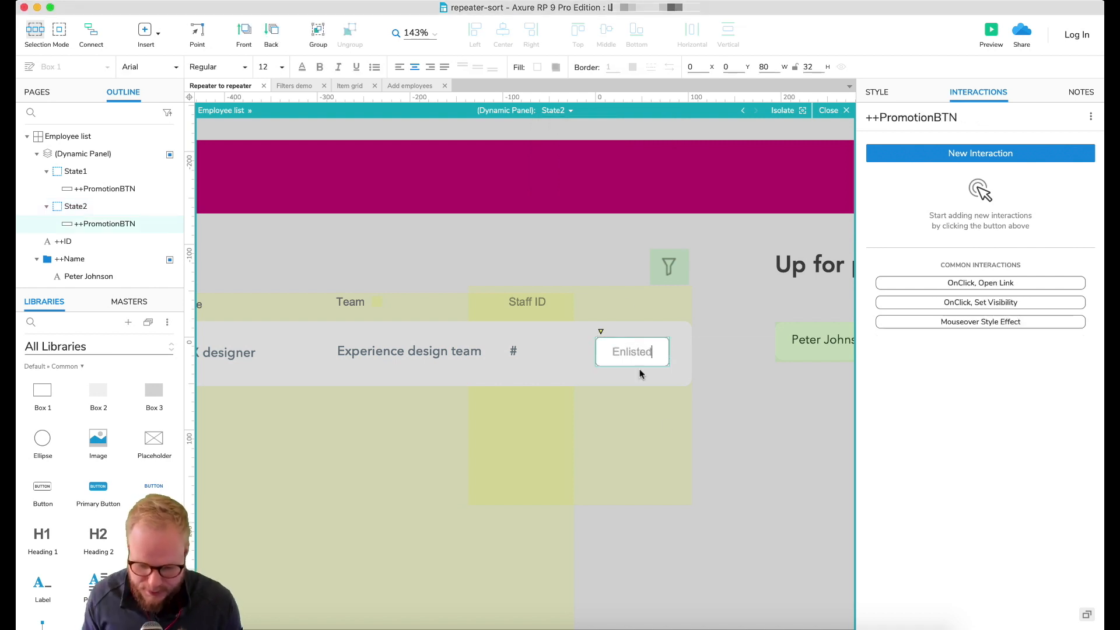
pyautogui.click(652, 351)
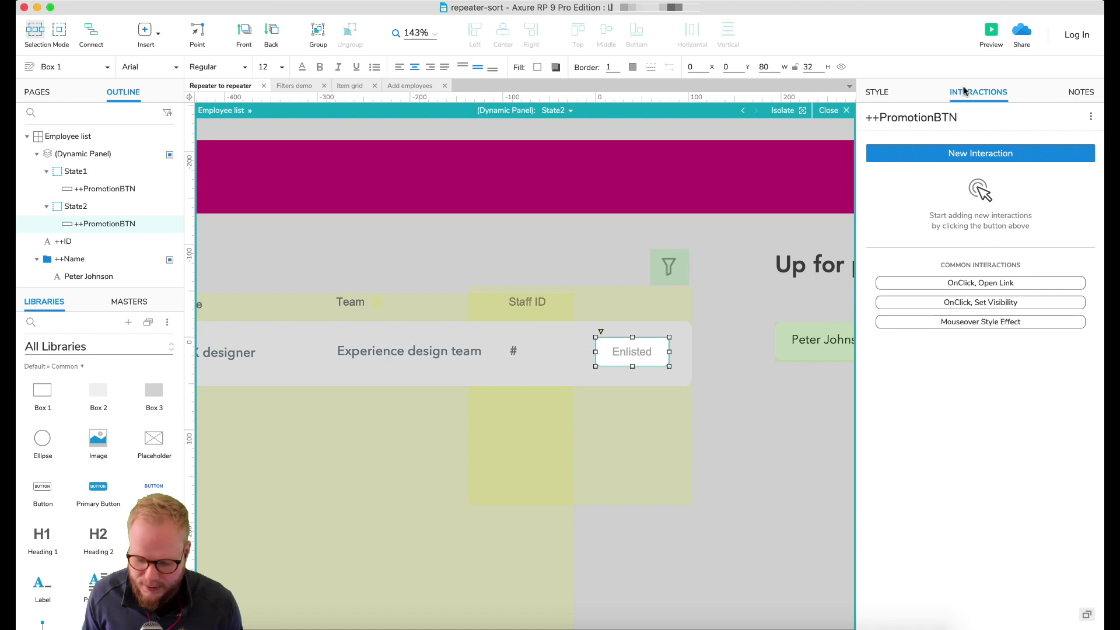
# Fade the Enlisted button with a transparent fill and lowered opacity
pyautogui.click(877, 92)
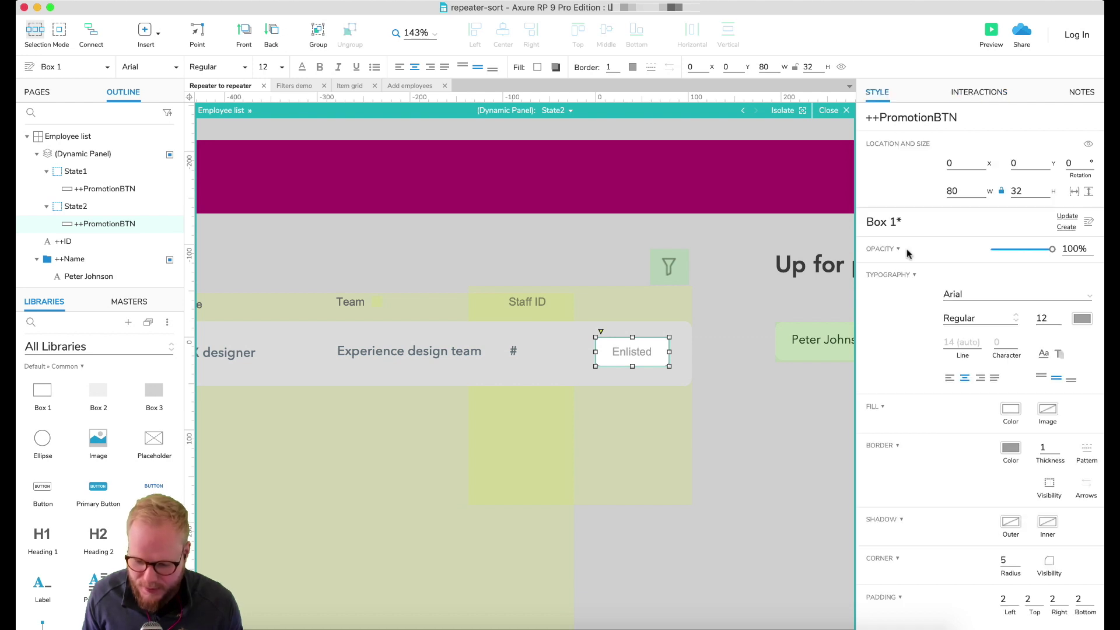
pyautogui.click(1012, 447)
pyautogui.click(991, 528)
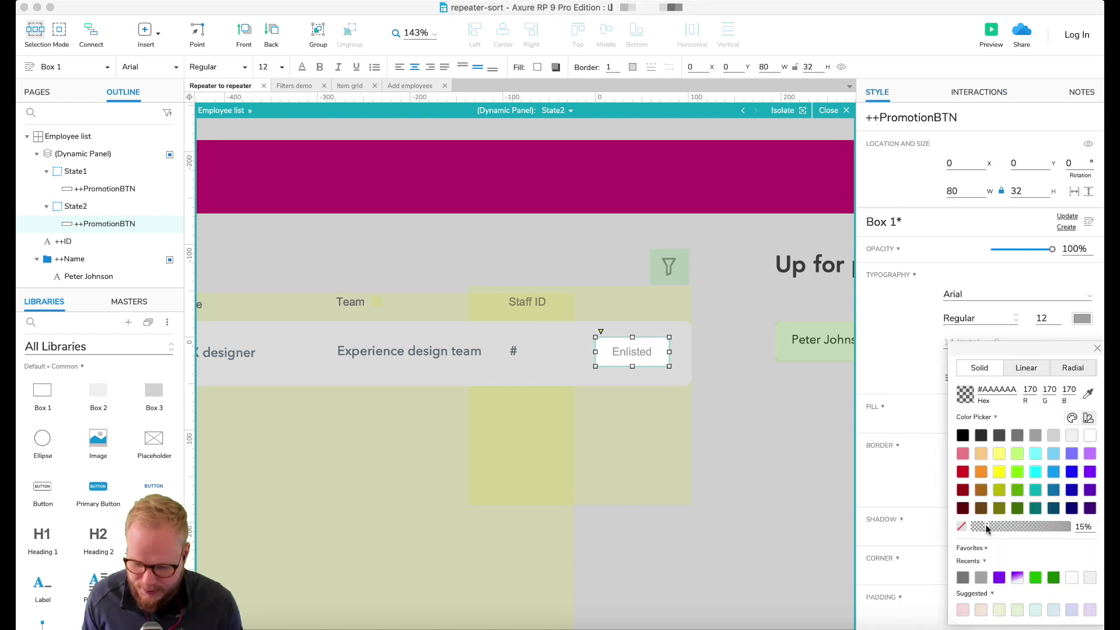
pyautogui.click(1064, 291)
pyautogui.moveTo(1050, 250); pyautogui.dragTo(1006, 251)
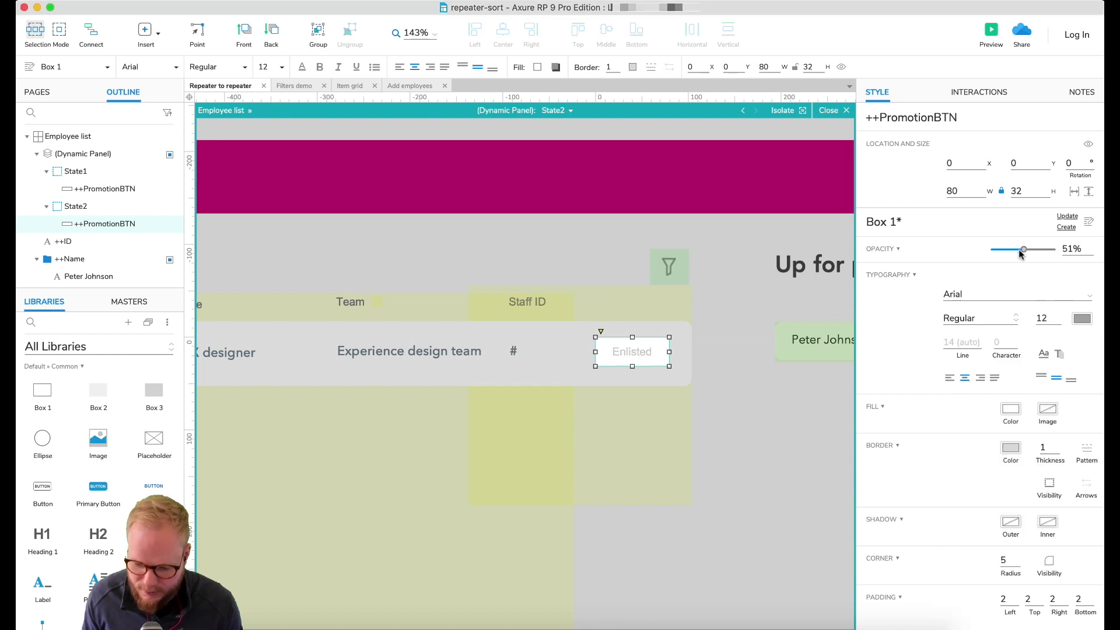
pyautogui.click(748, 438)
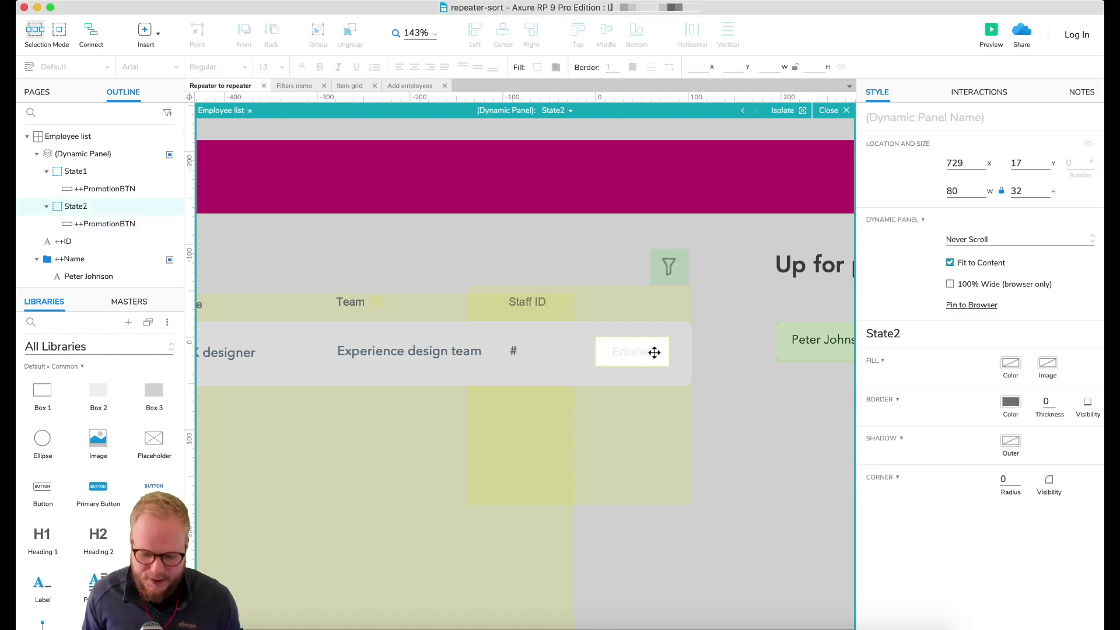
pyautogui.click(829, 111)
# Select the Promote button in State1 and start a new interaction
pyautogui.doubleClick(628, 569)
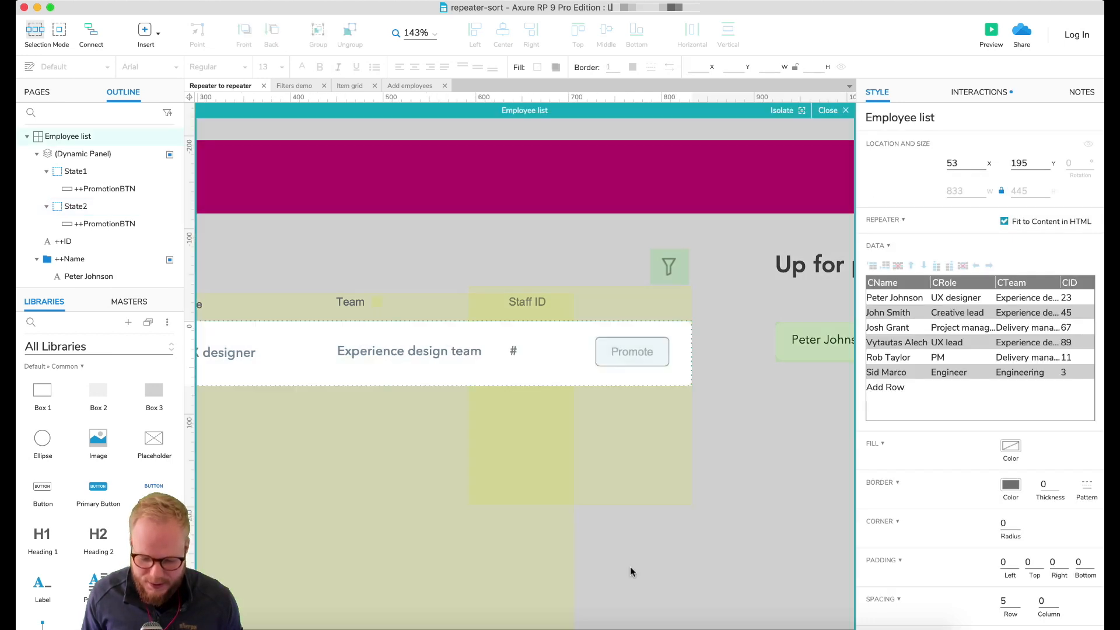
pyautogui.click(648, 351)
pyautogui.doubleClick(634, 351)
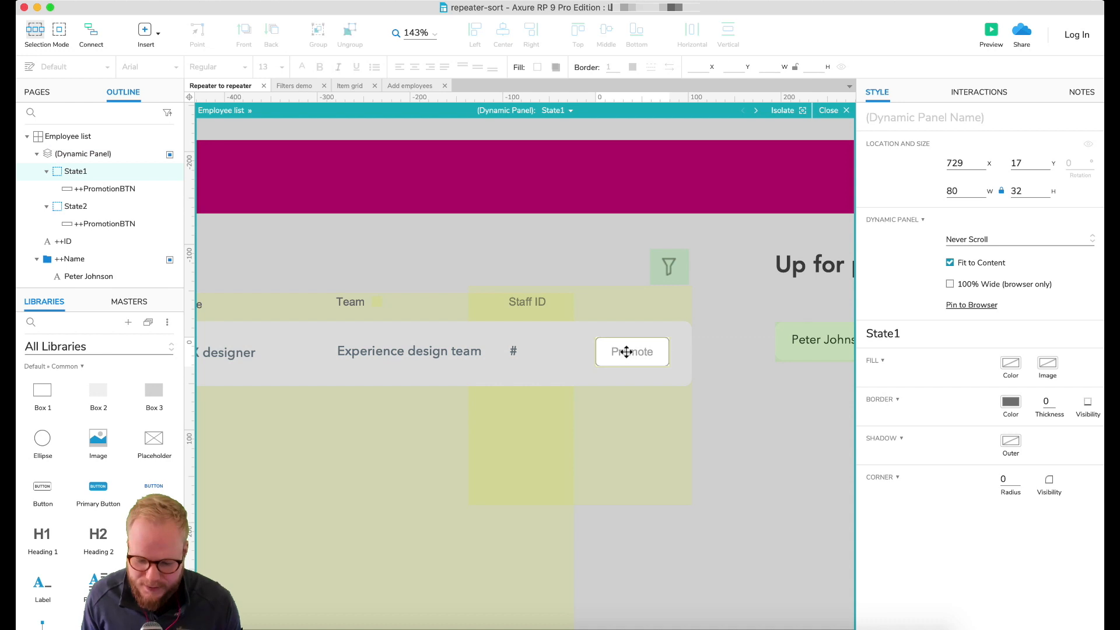
pyautogui.click(627, 351)
pyautogui.click(978, 93)
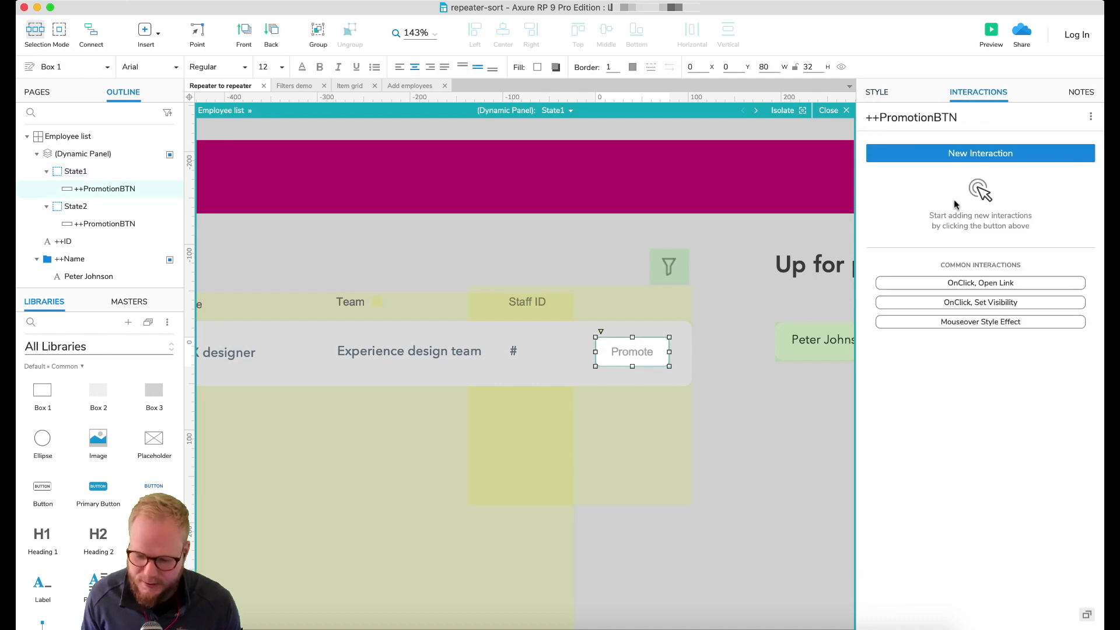
pyautogui.click(980, 154)
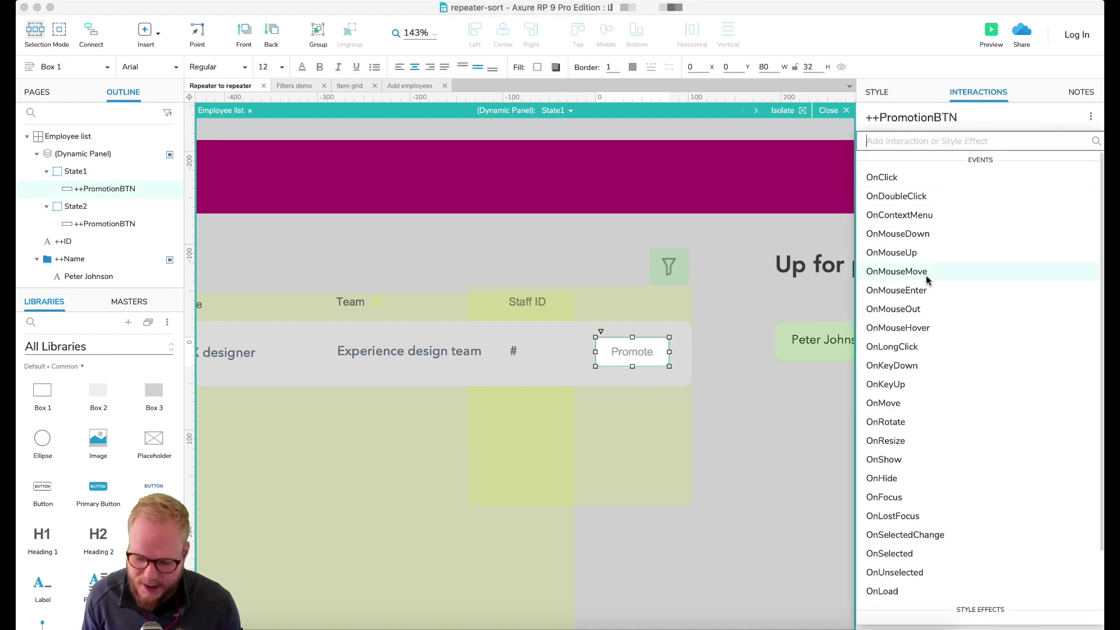
# Make OnClick set the dynamic panel's state to State2
pyautogui.click(882, 176)
pyautogui.click(890, 264)
pyautogui.click(909, 238)
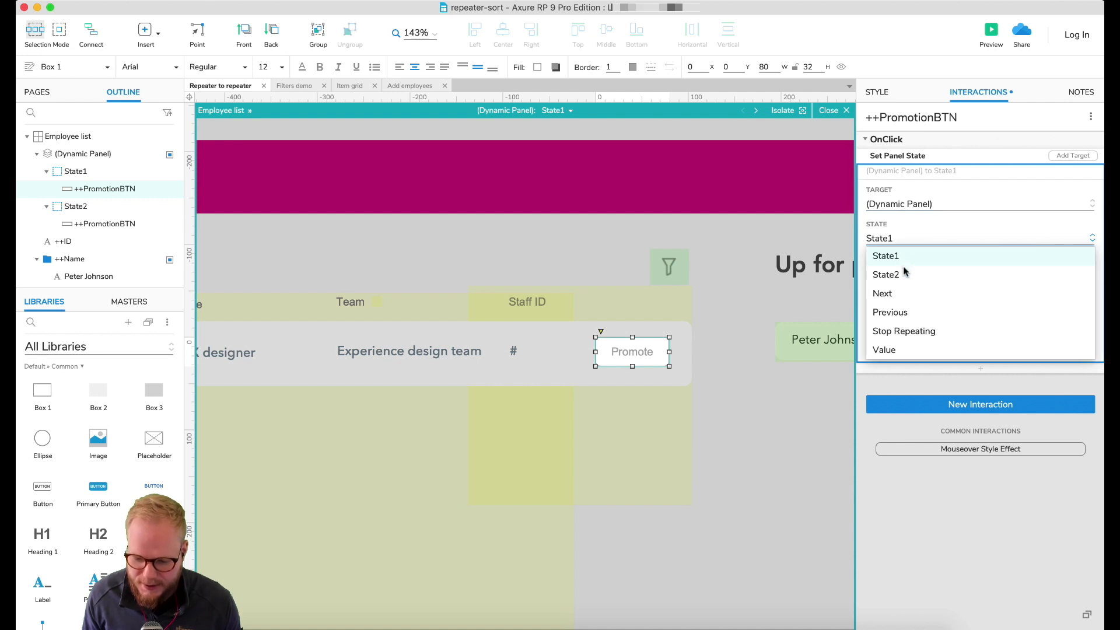
pyautogui.click(904, 275)
pyautogui.press('Return')
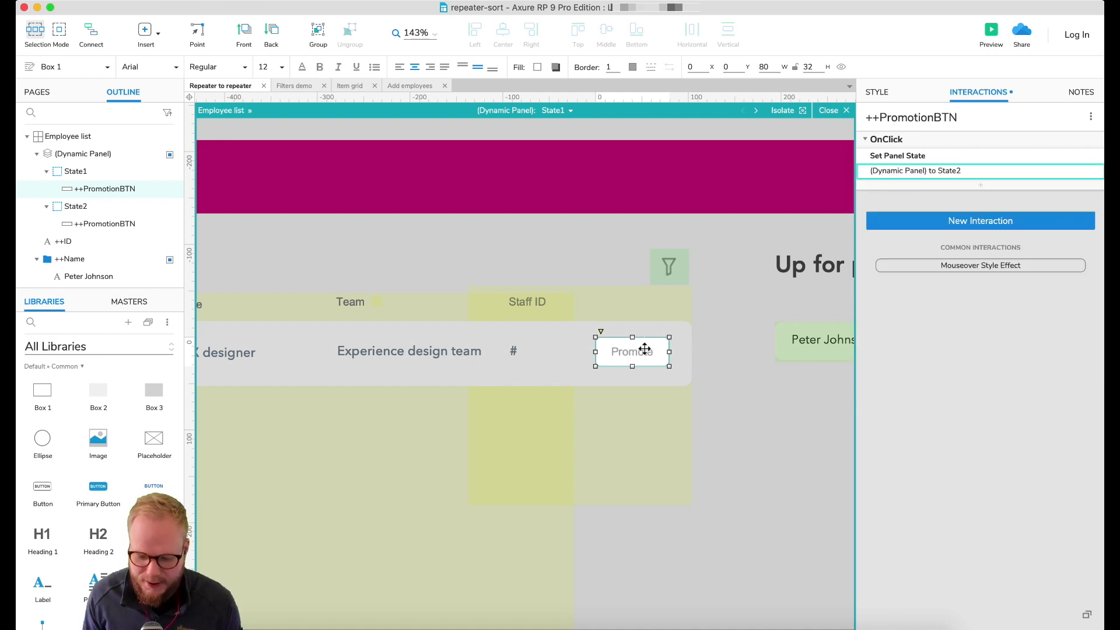
pyautogui.click(723, 376)
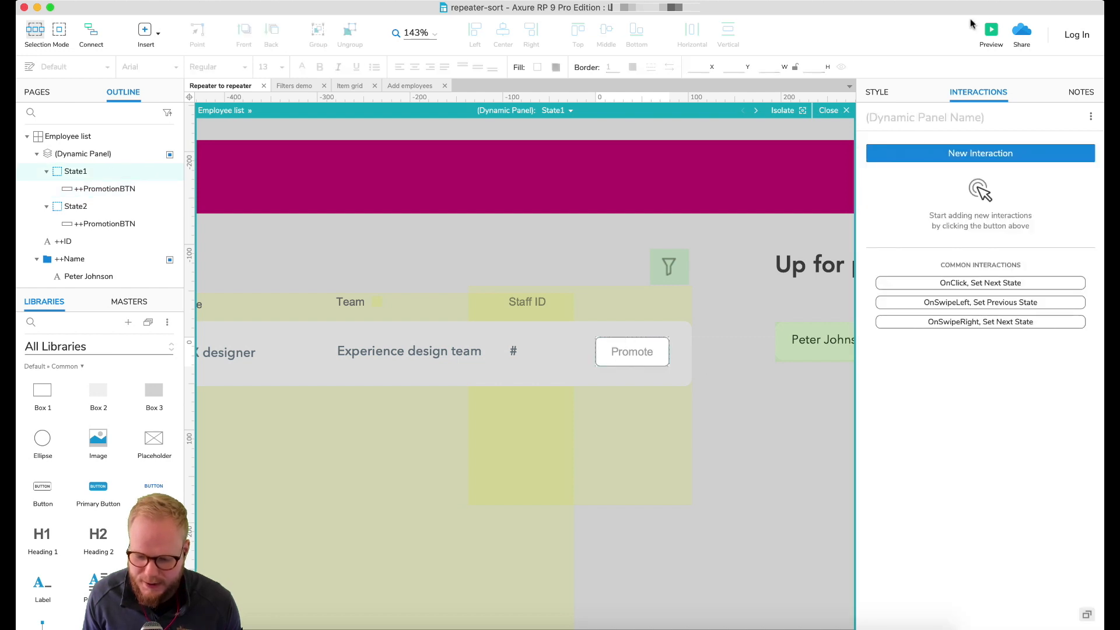
pyautogui.click(991, 32)
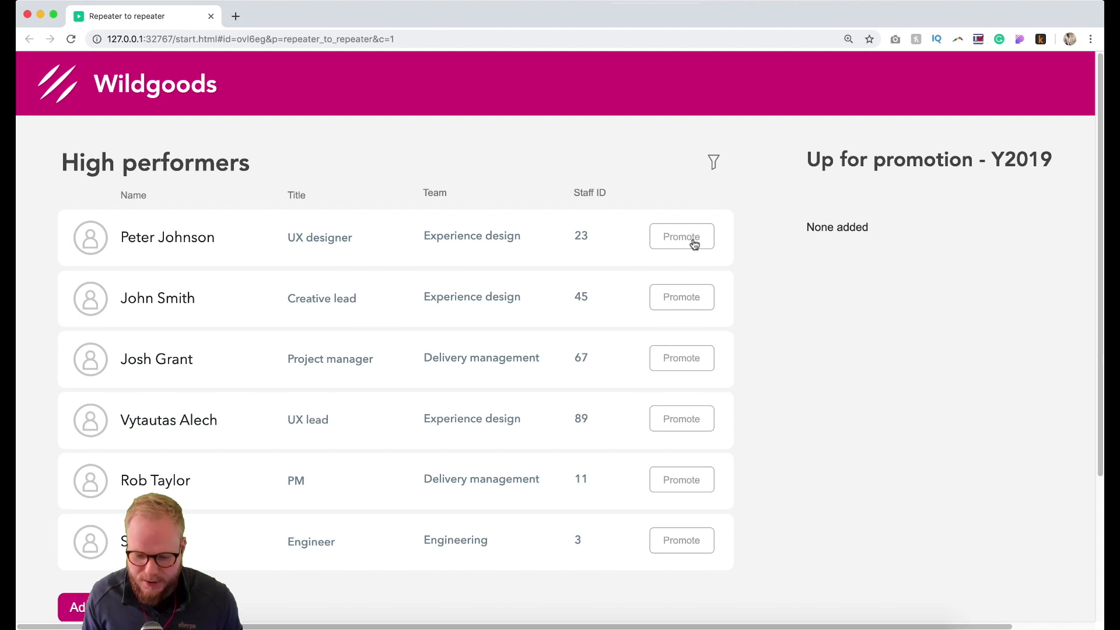
pyautogui.click(681, 236)
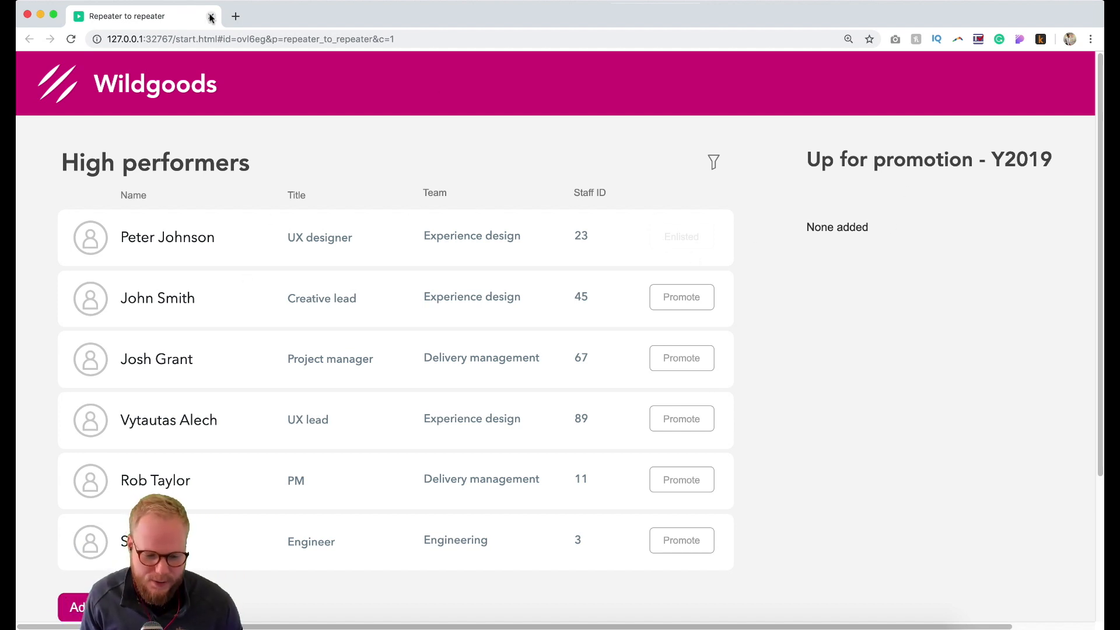
pyautogui.press('super+Tab')
# Add an Add Rows action to the Promote click, targeting the To promote list repeater
pyautogui.click(645, 345)
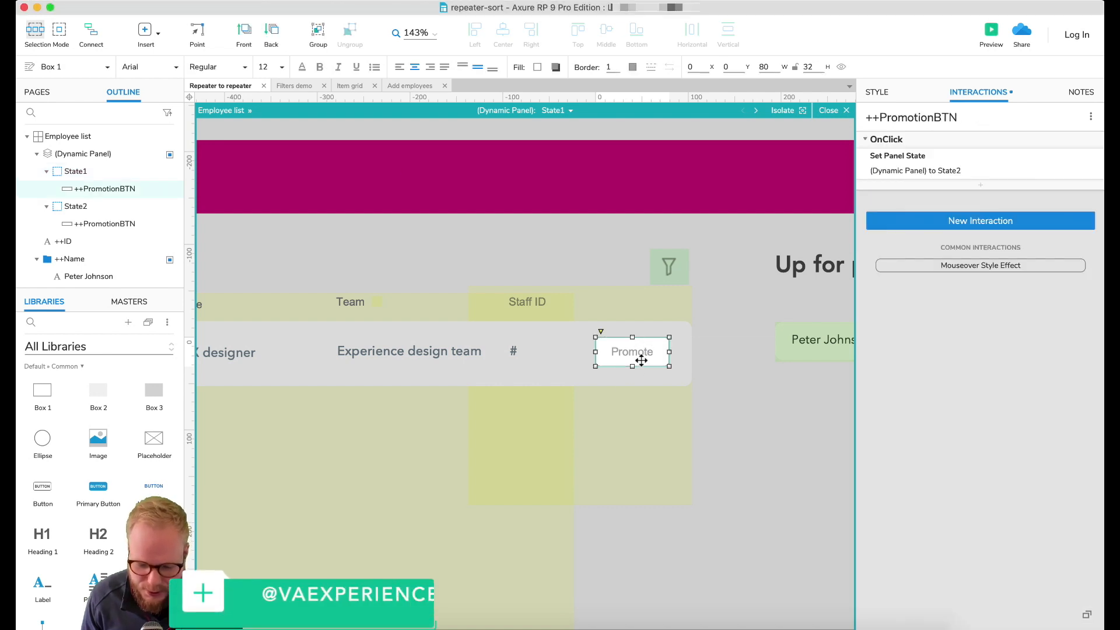
pyautogui.doubleClick(644, 350)
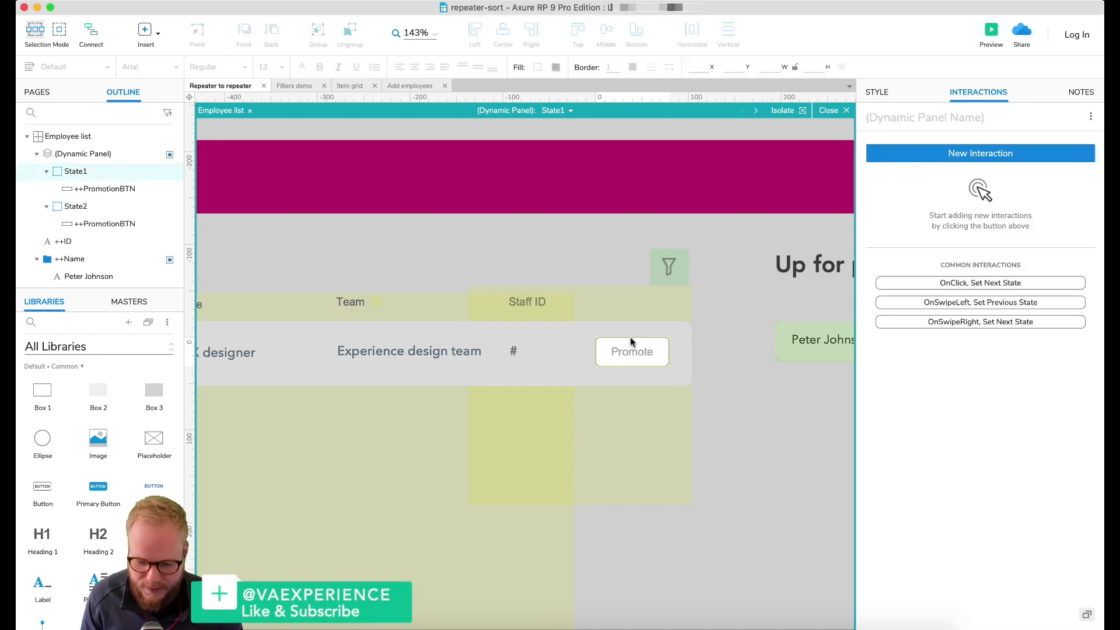
pyautogui.click(633, 352)
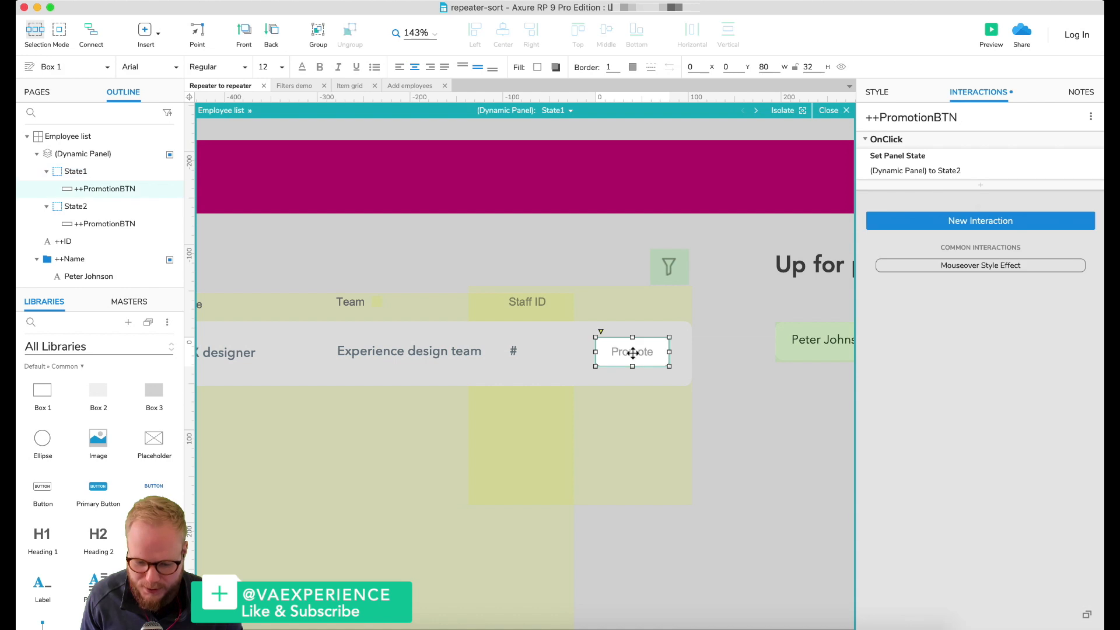
pyautogui.click(981, 187)
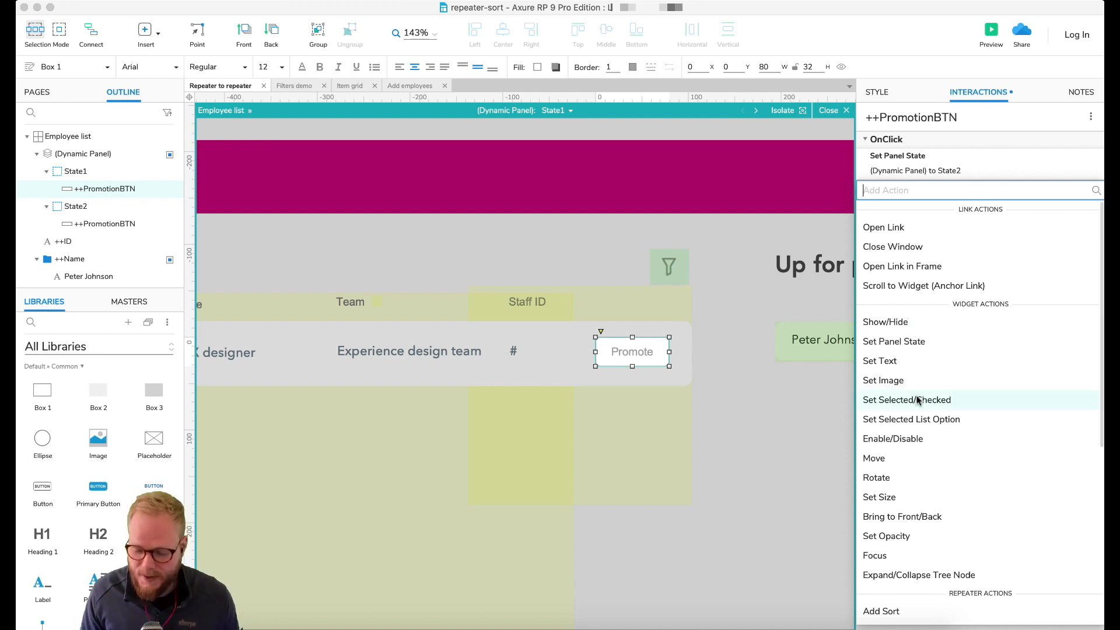
pyautogui.scroll(-3, 910, 385)
pyautogui.scroll(-2, 919, 421)
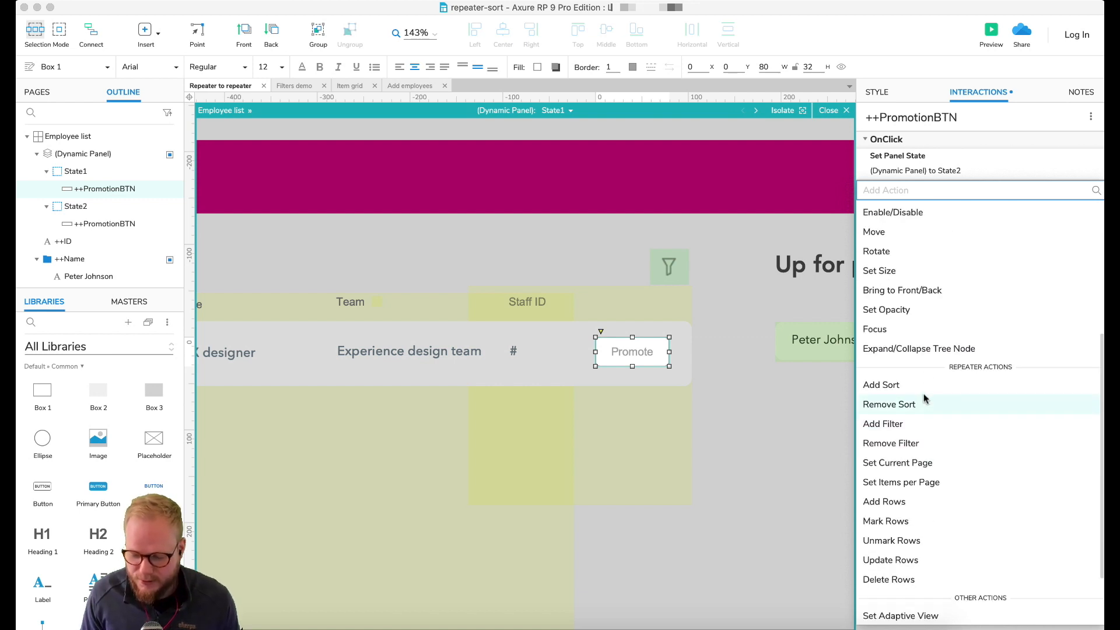
pyautogui.scroll(-3, 924, 393)
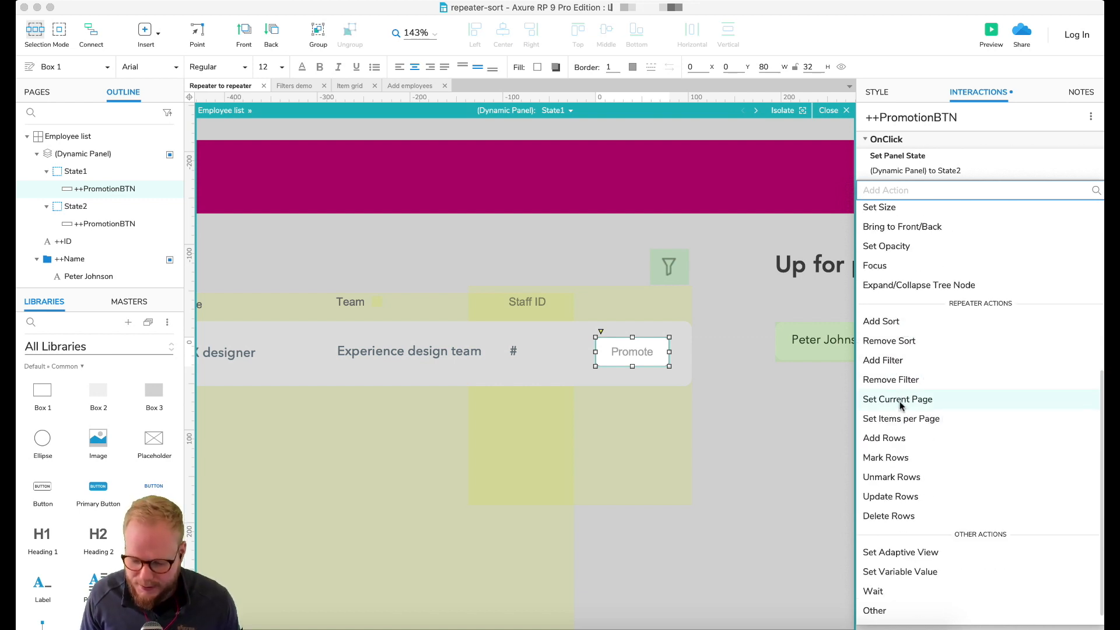
pyautogui.click(901, 439)
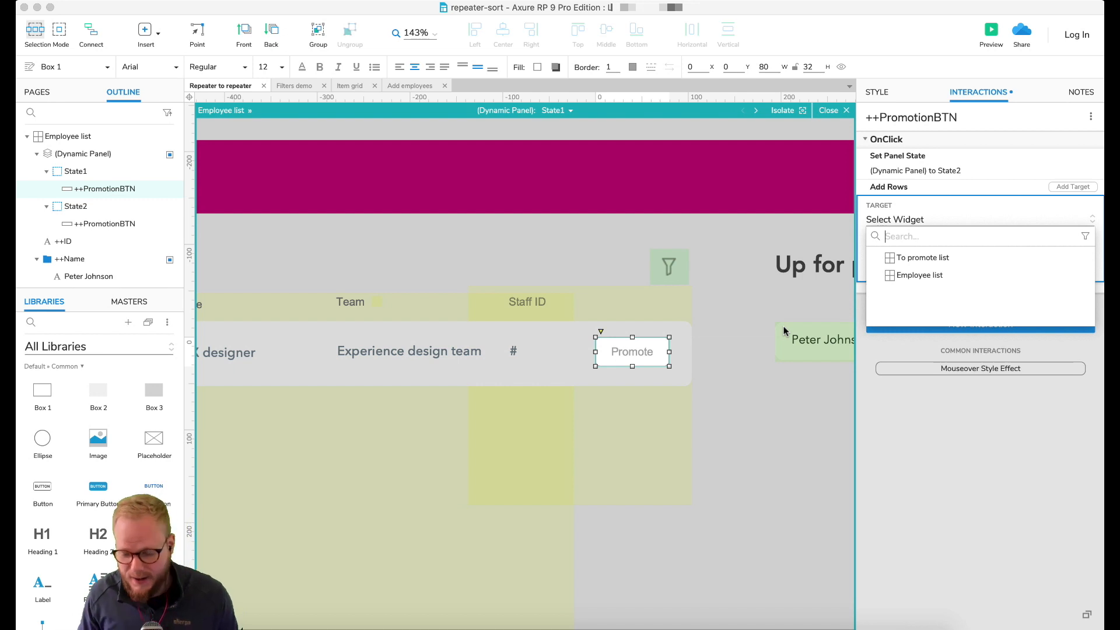
pyautogui.click(918, 259)
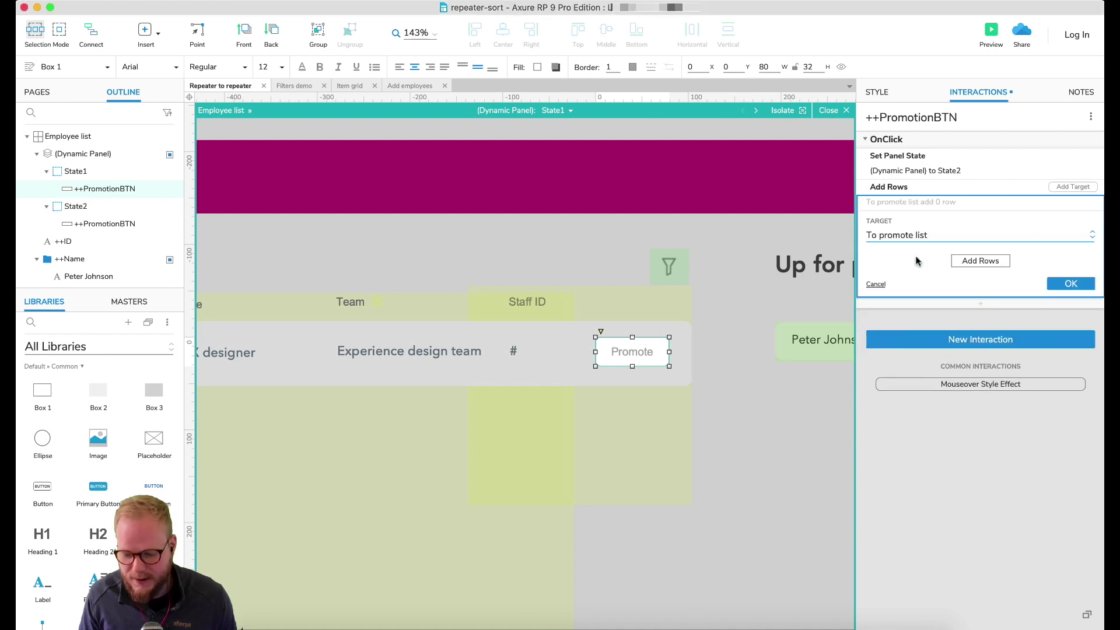
# Open the Add Rows table, discard a test row, and open Edit Value for CNamePromo
pyautogui.click(984, 260)
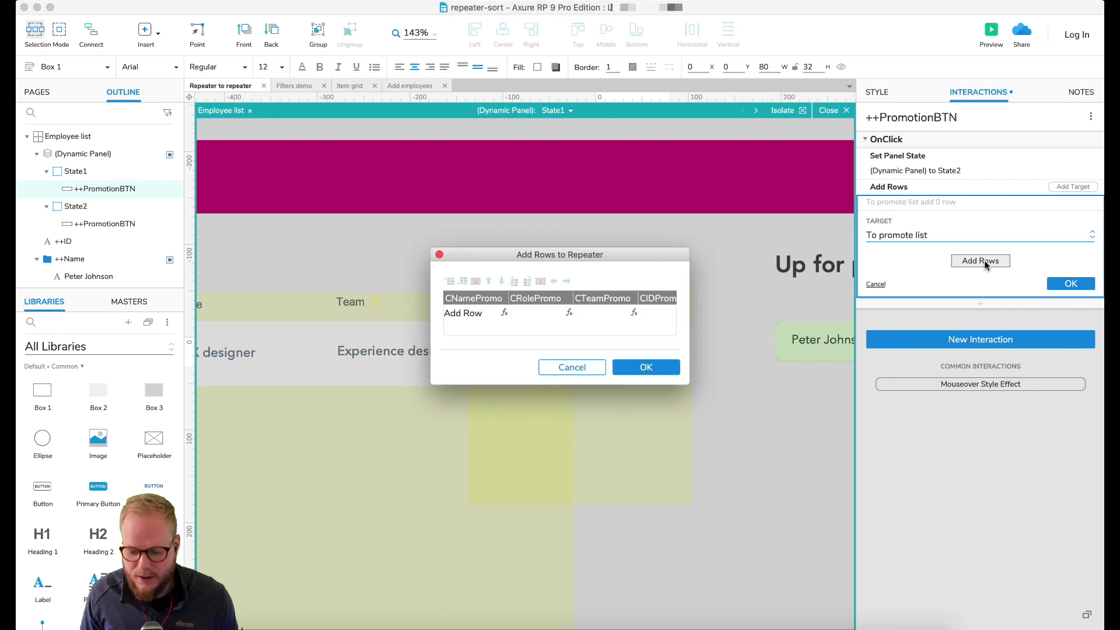
pyautogui.moveTo(633, 252); pyautogui.dragTo(679, 150)
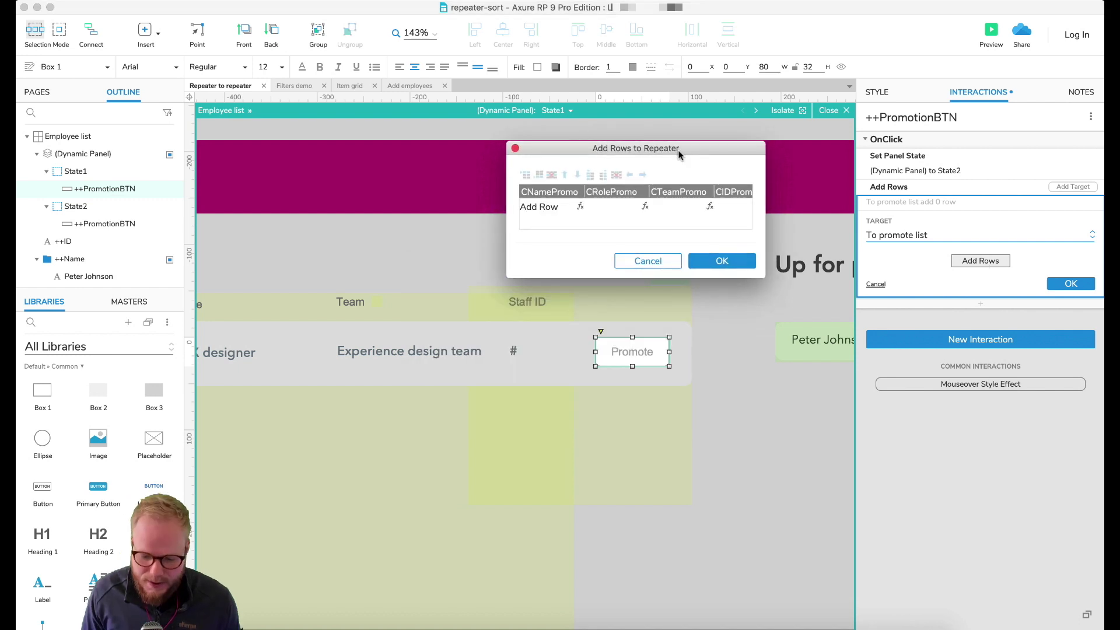
pyautogui.click(556, 208)
pyautogui.write('dhash')
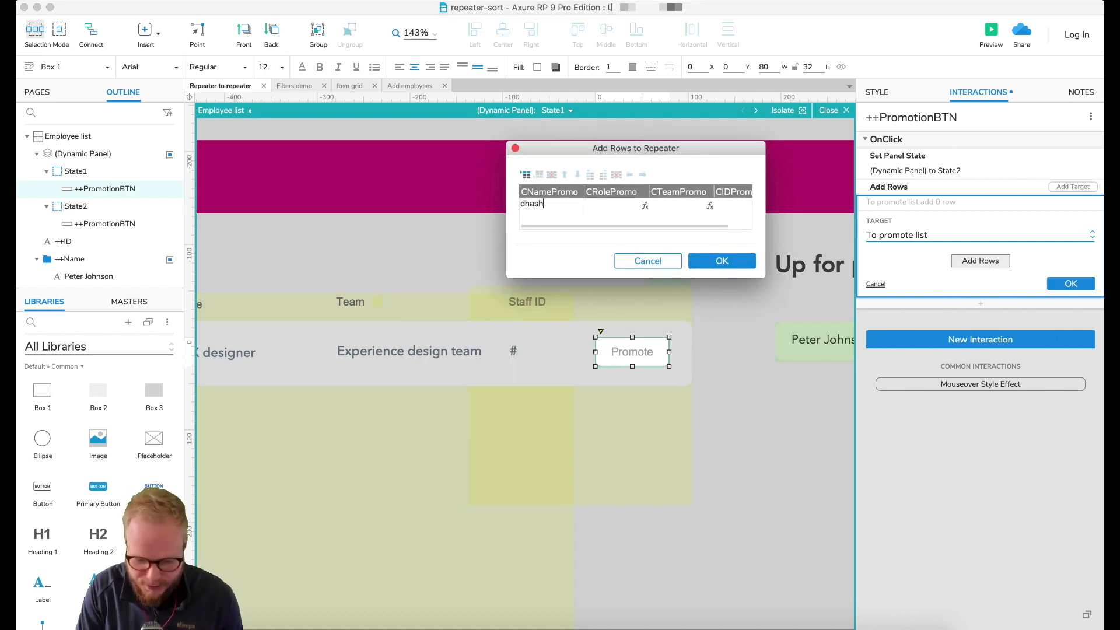
pyautogui.press('Tab')
pyautogui.write('hfjsdf')
pyautogui.press('Escape')
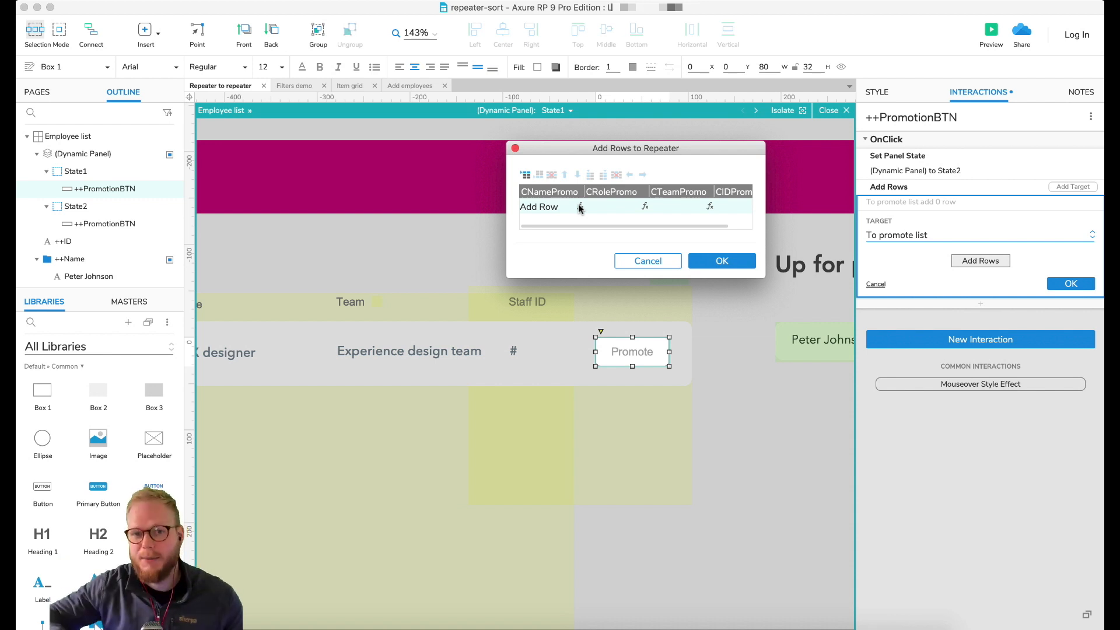
pyautogui.moveTo(550, 207)
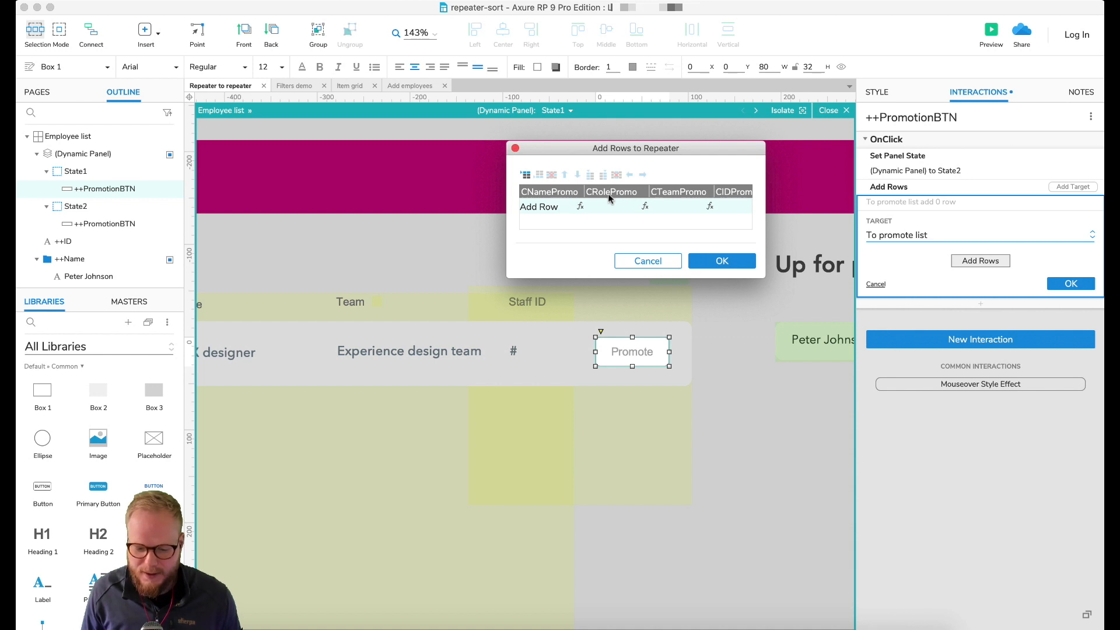
pyautogui.click(580, 207)
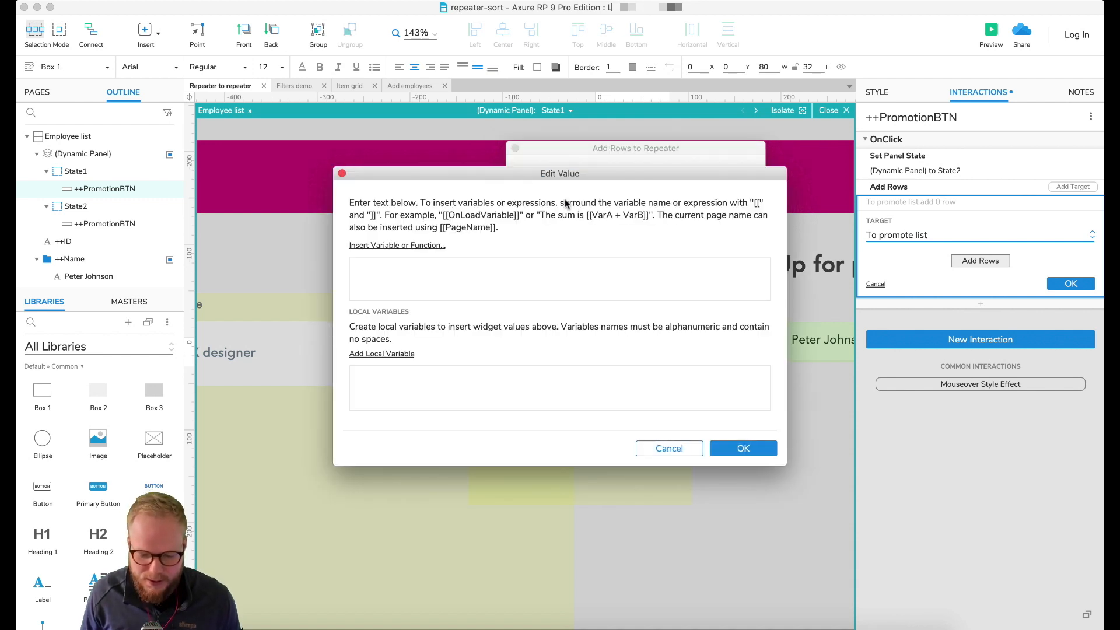
# Give the new row's name column the value [[Item.CName]] via Insert Variable
pyautogui.moveTo(577, 203)
pyautogui.mouseDown()
pyautogui.moveTo(603, 205)
pyautogui.moveTo(554, 200)
pyautogui.mouseUp()
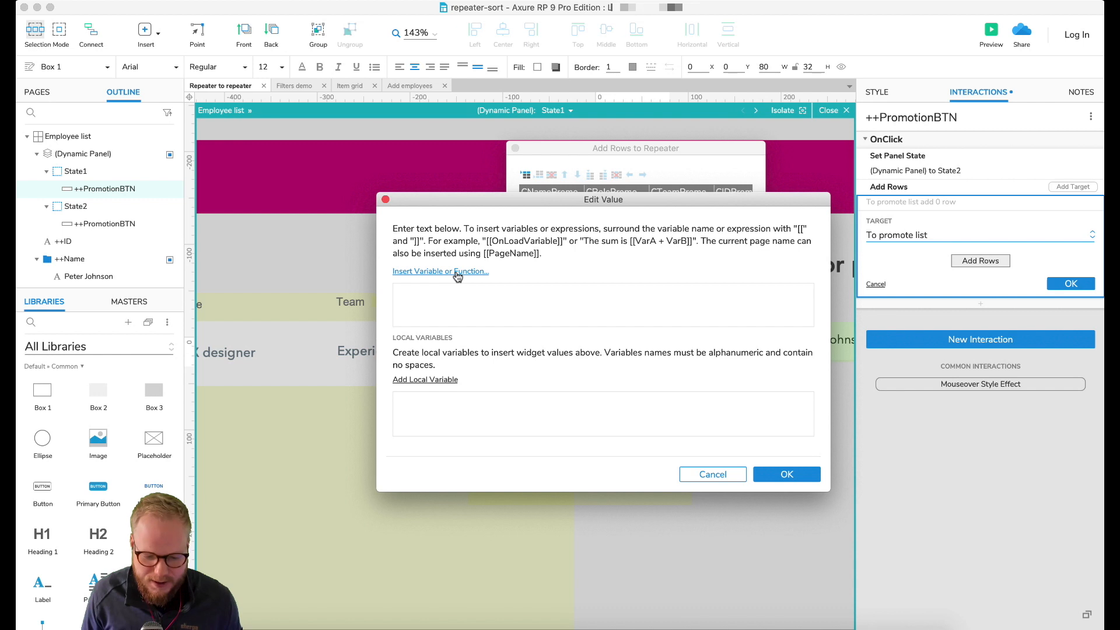
pyautogui.click(456, 274)
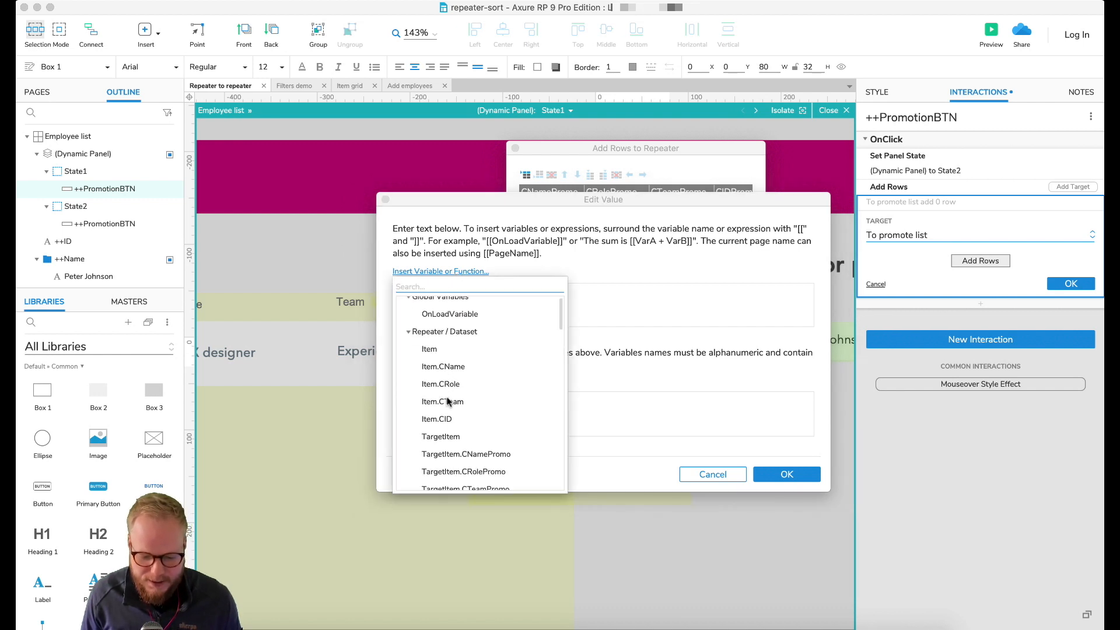
pyautogui.scroll(-3, 444, 385)
pyautogui.scroll(3, 438, 359)
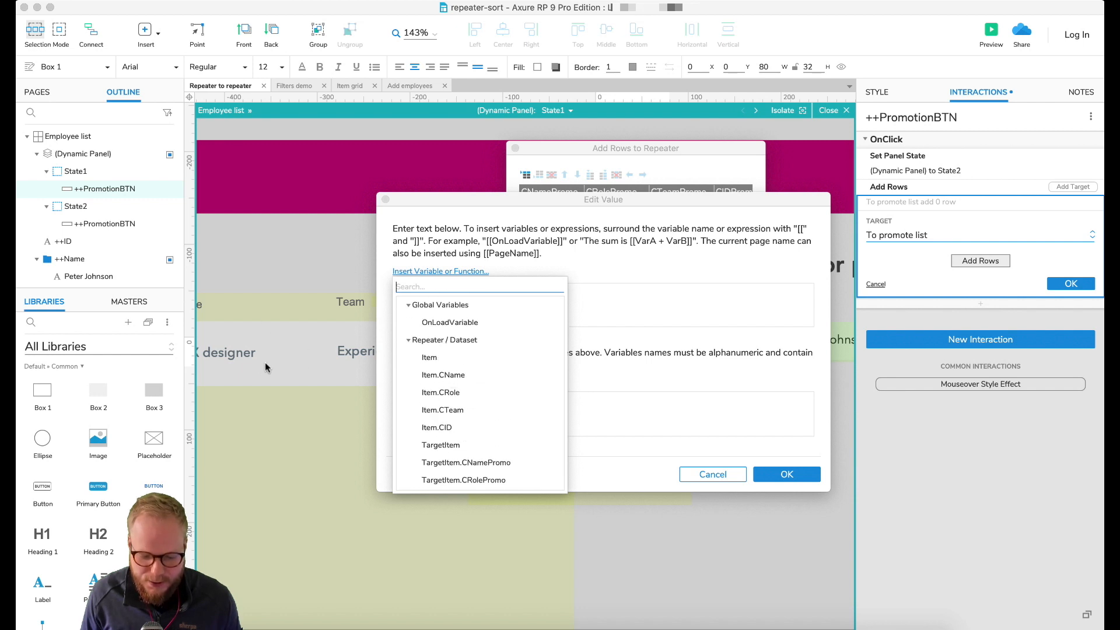
pyautogui.click(443, 374)
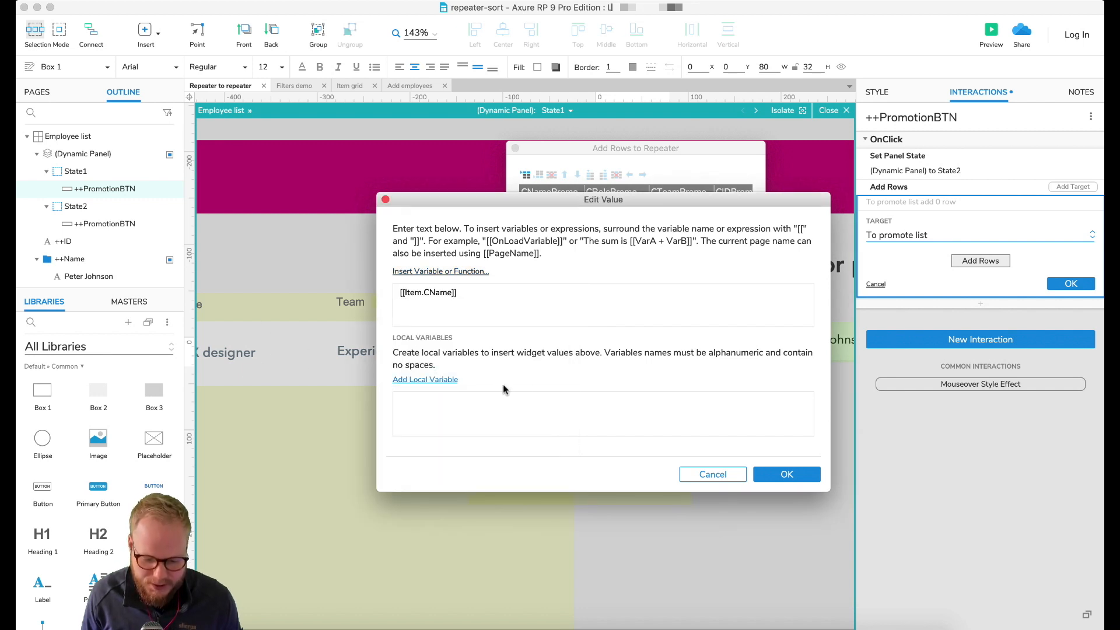
pyautogui.click(786, 474)
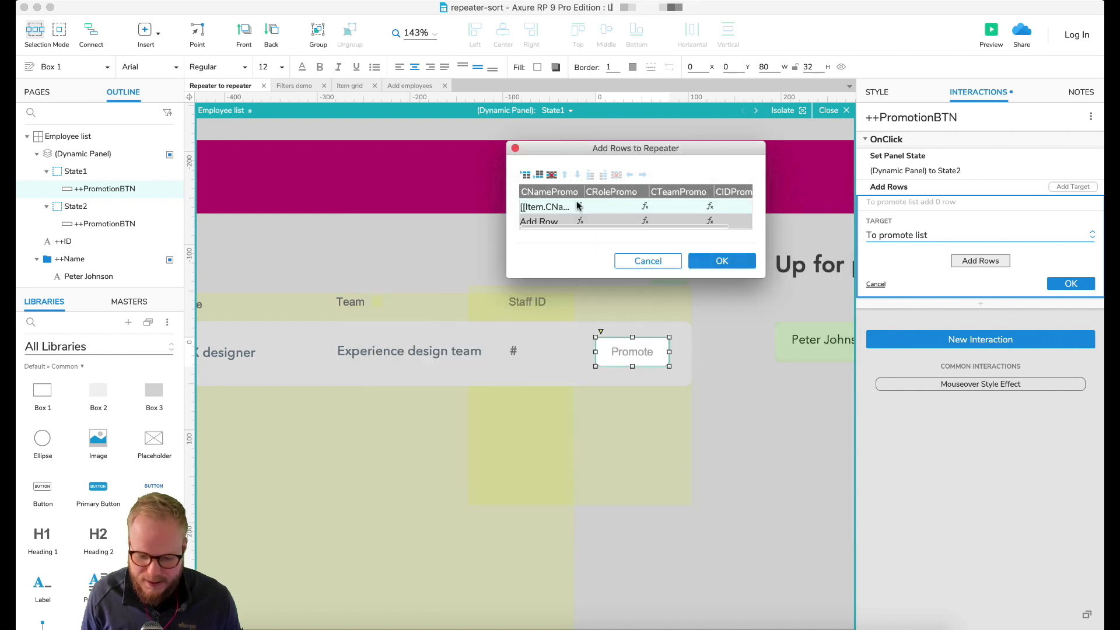
# Set the role and team columns to [[Item.CRole]] and [[Item.CTeam]]
pyautogui.click(645, 208)
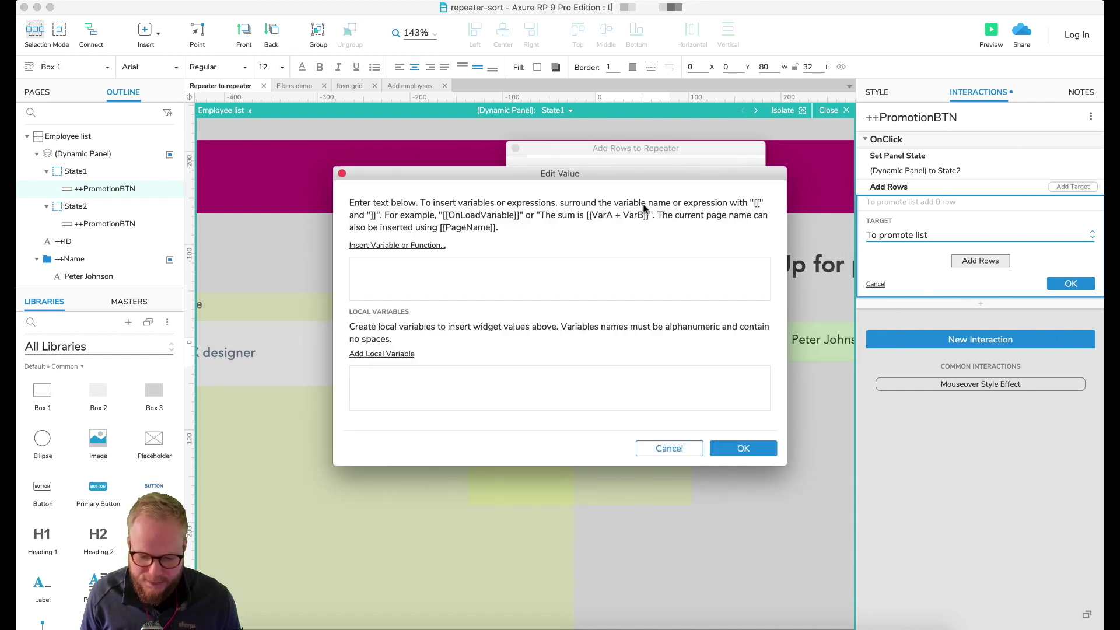
pyautogui.click(397, 245)
pyautogui.click(397, 366)
pyautogui.click(743, 449)
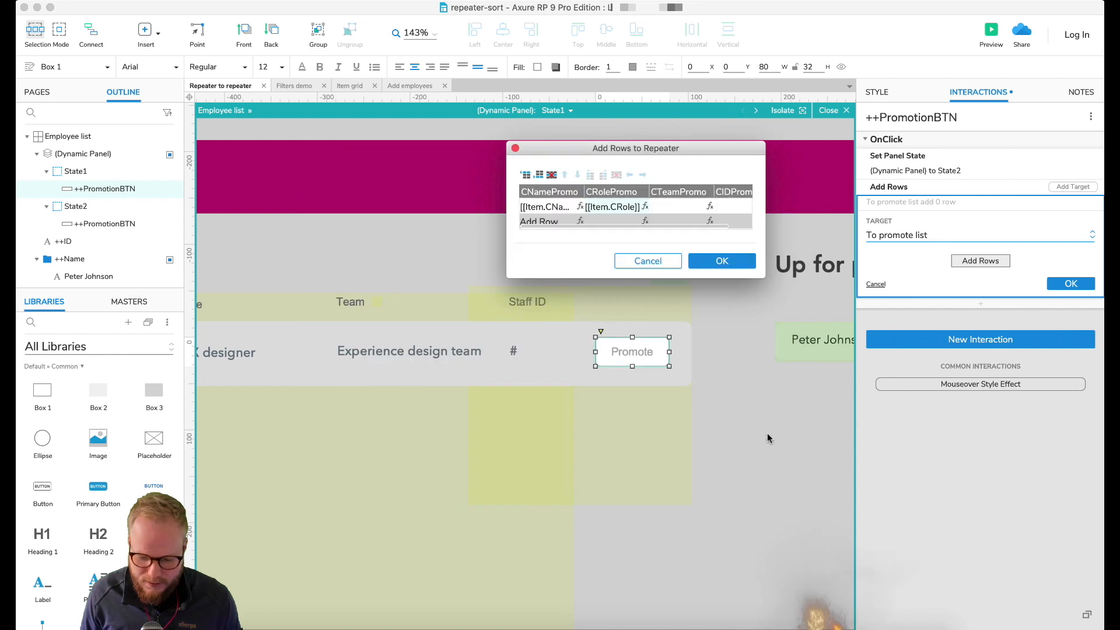
pyautogui.click(709, 207)
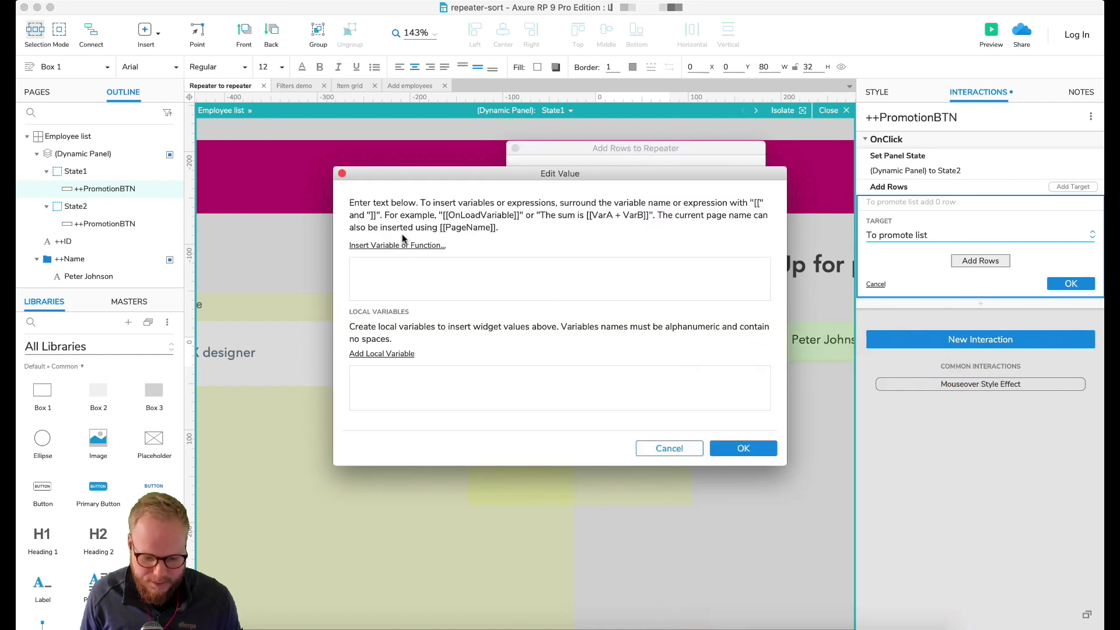
pyautogui.click(396, 245)
pyautogui.click(398, 383)
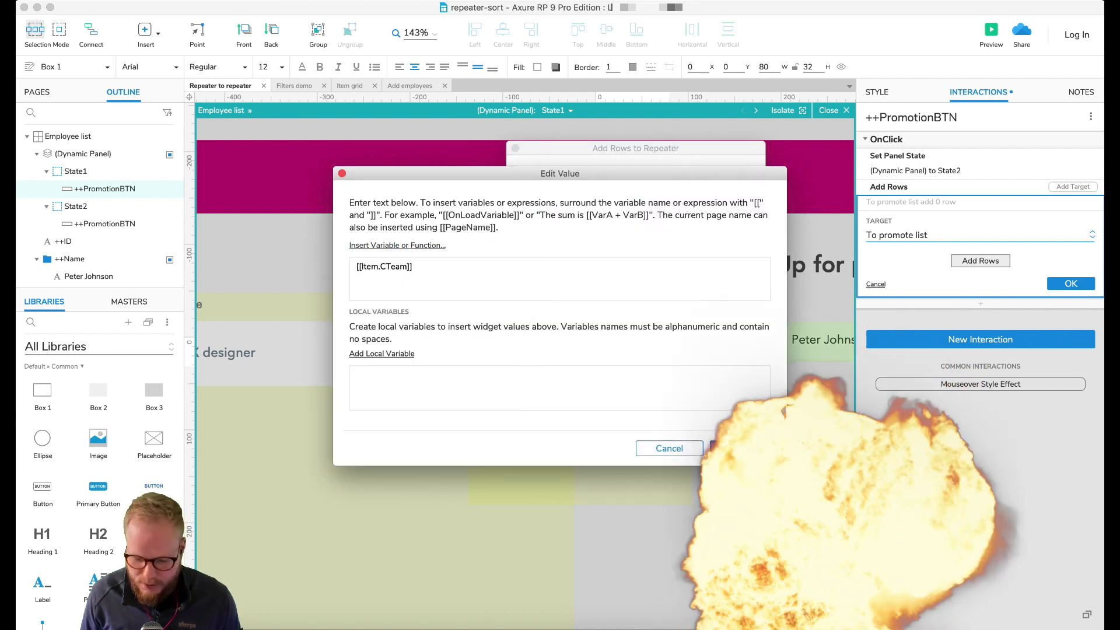
pyautogui.click(743, 448)
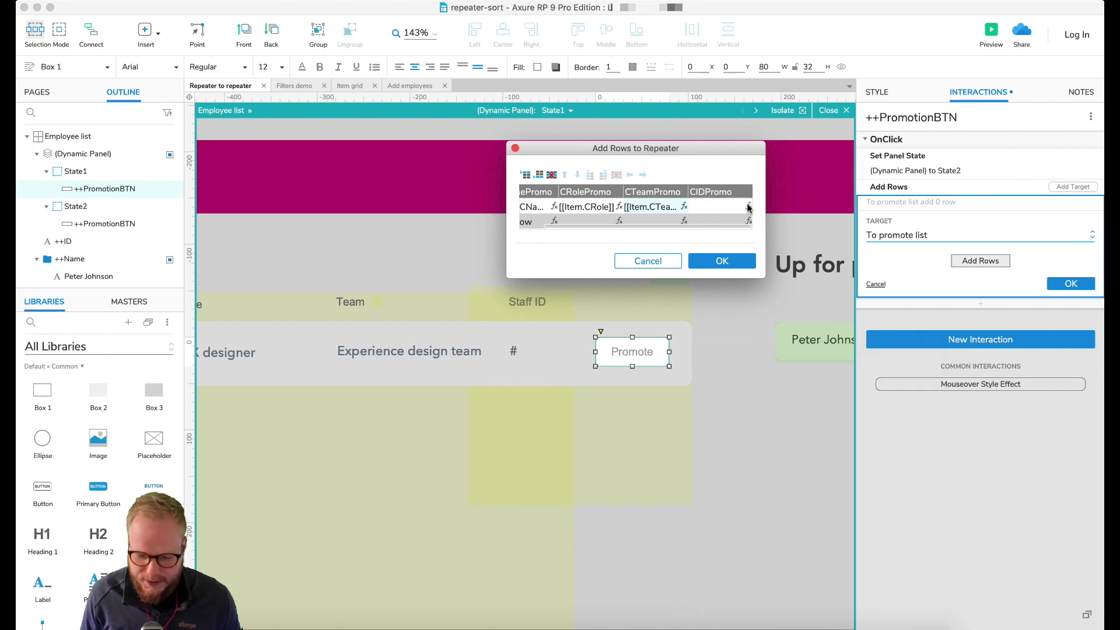
# Set the ID column to [[Item.CID]], confirm the Add Rows action and launch a browser preview
pyautogui.click(747, 207)
pyautogui.click(396, 245)
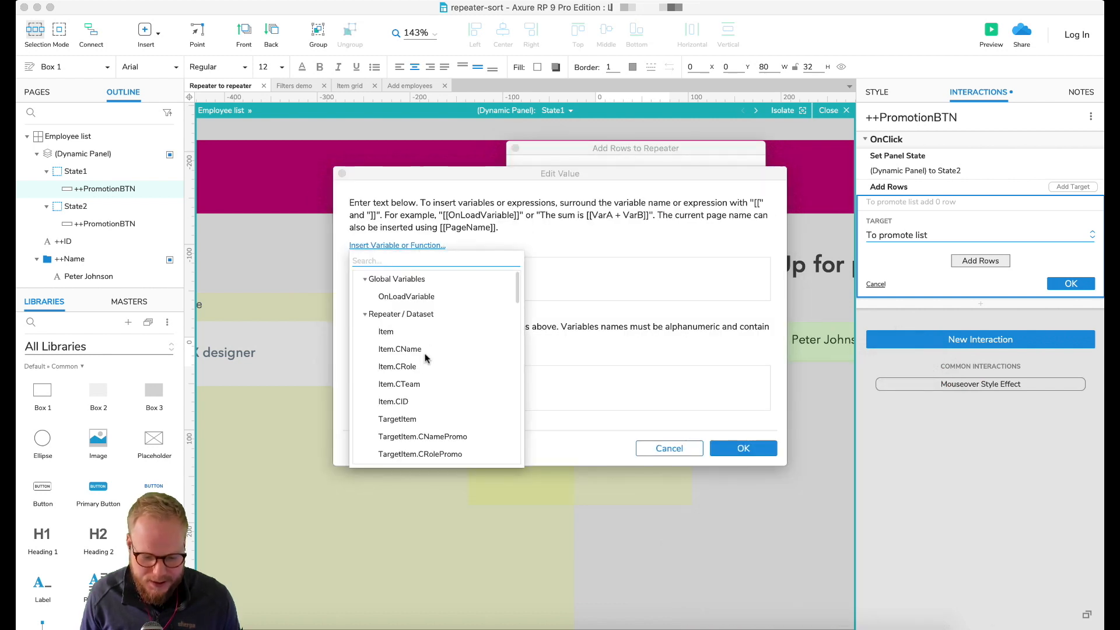
pyautogui.click(401, 400)
pyautogui.click(742, 447)
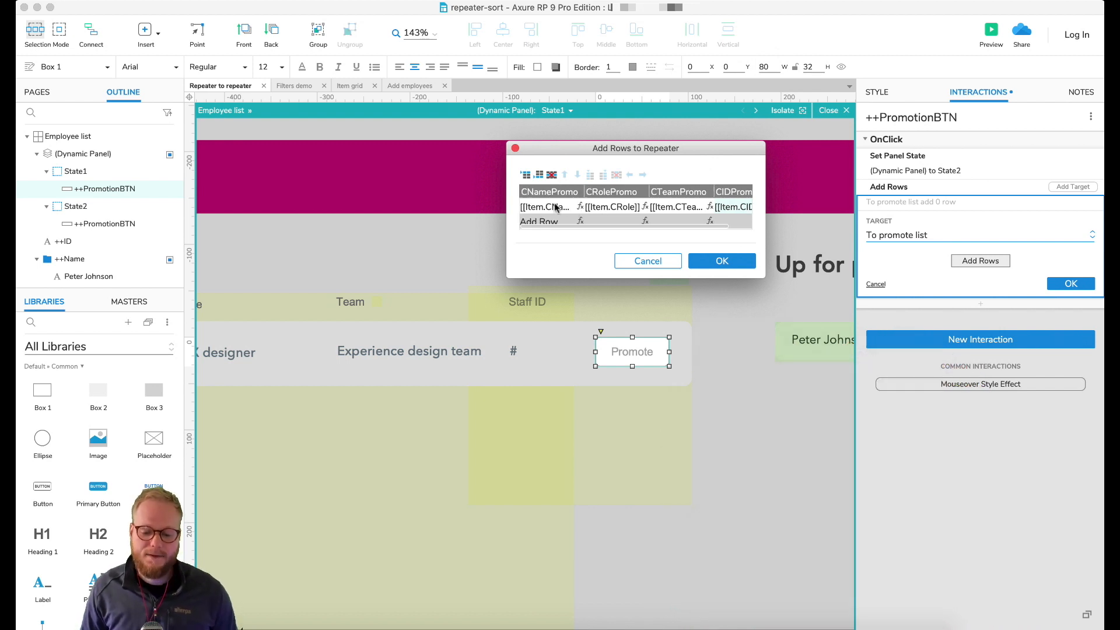
pyautogui.hscroll(-3, 578, 208)
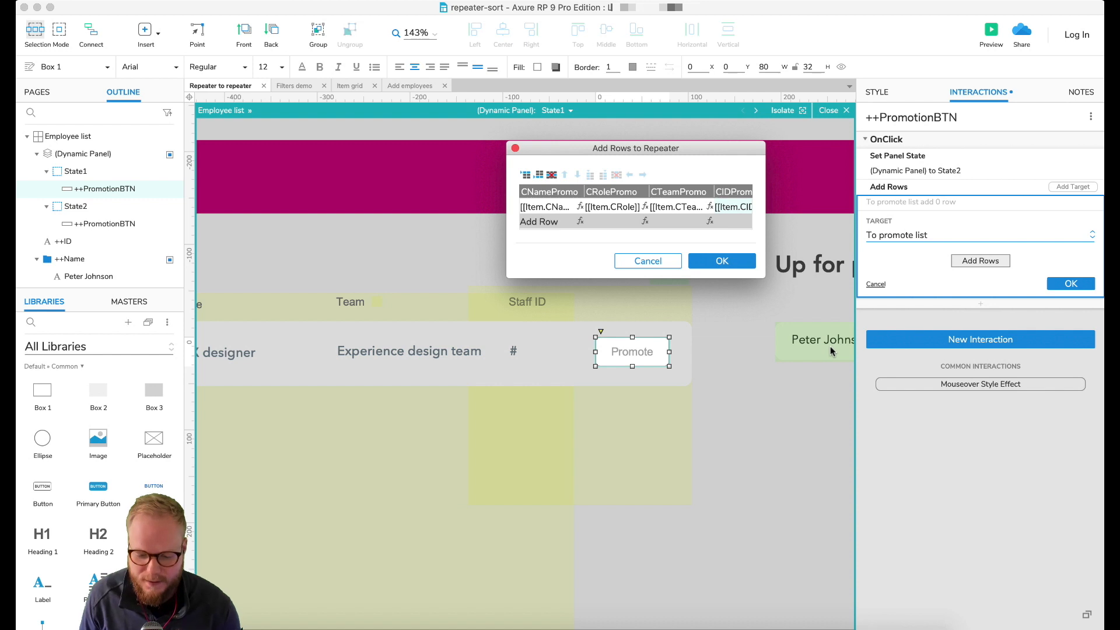
pyautogui.click(722, 261)
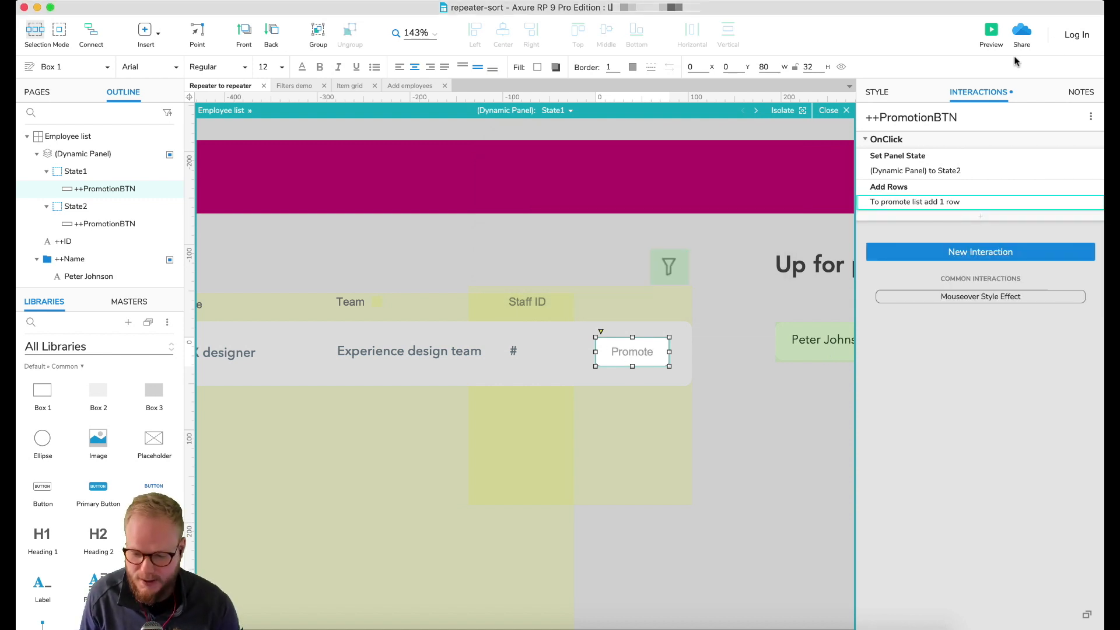
pyautogui.click(990, 32)
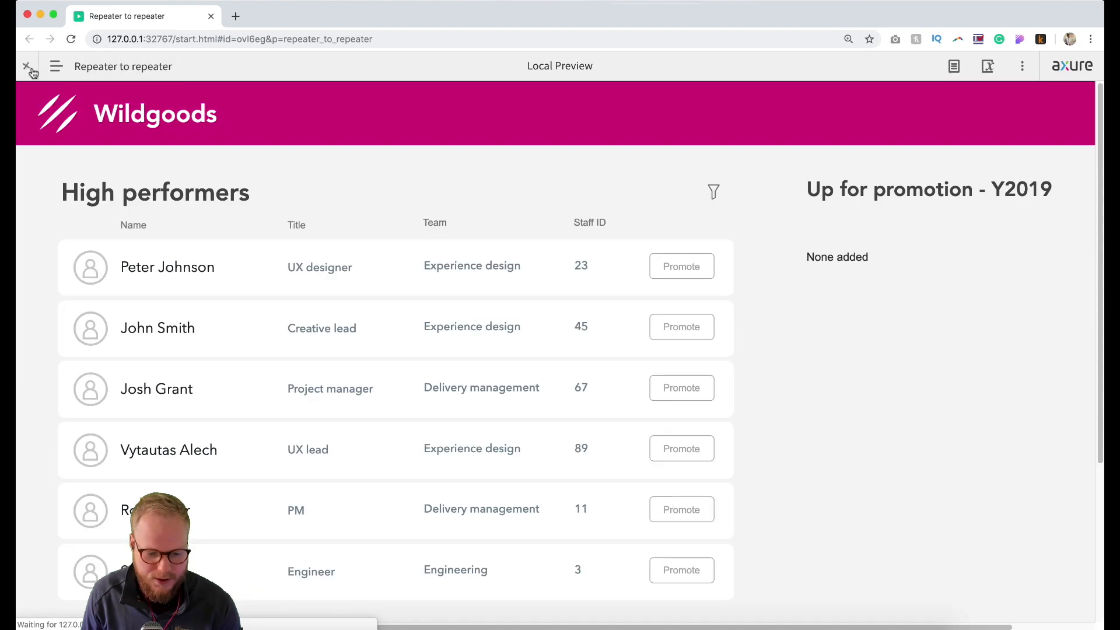
pyautogui.click(26, 66)
pyautogui.click(681, 238)
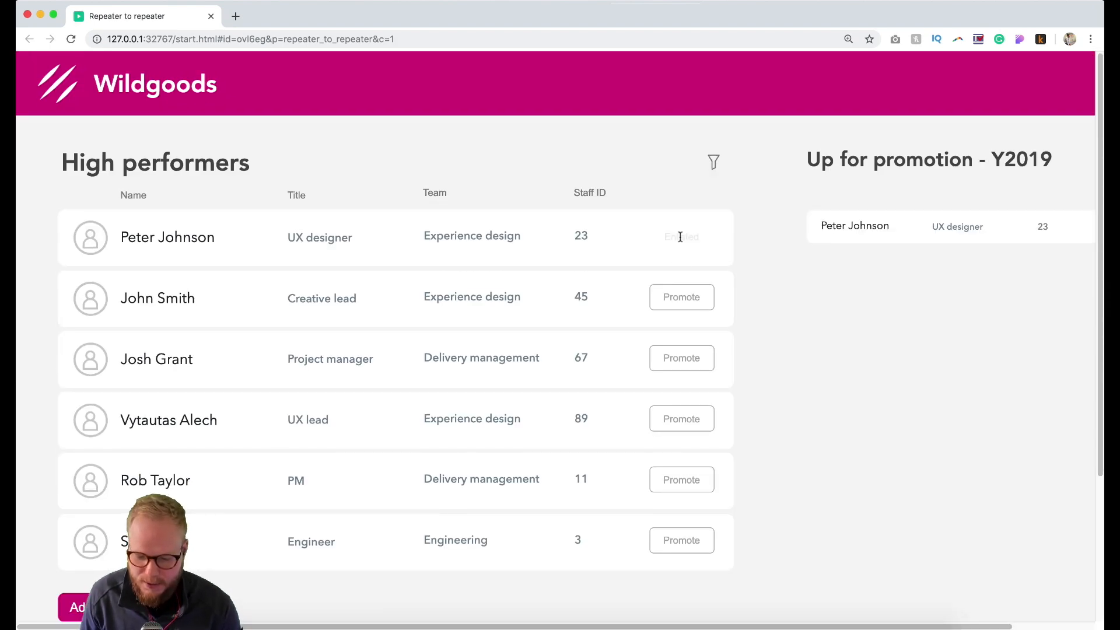
pyautogui.hscroll(3, 959, 231)
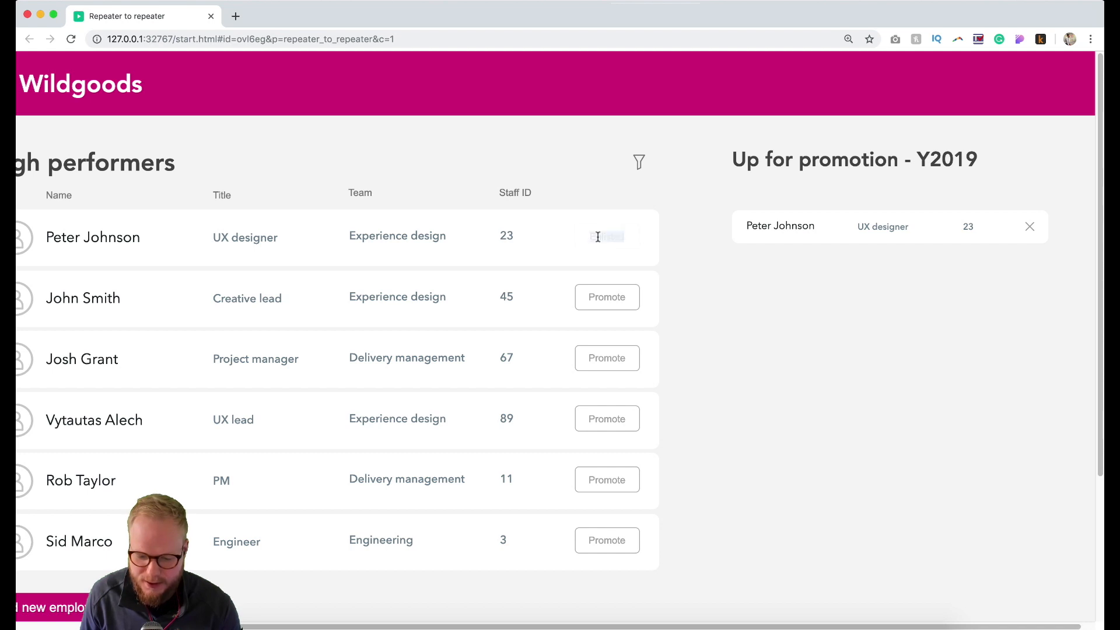
pyautogui.click(603, 361)
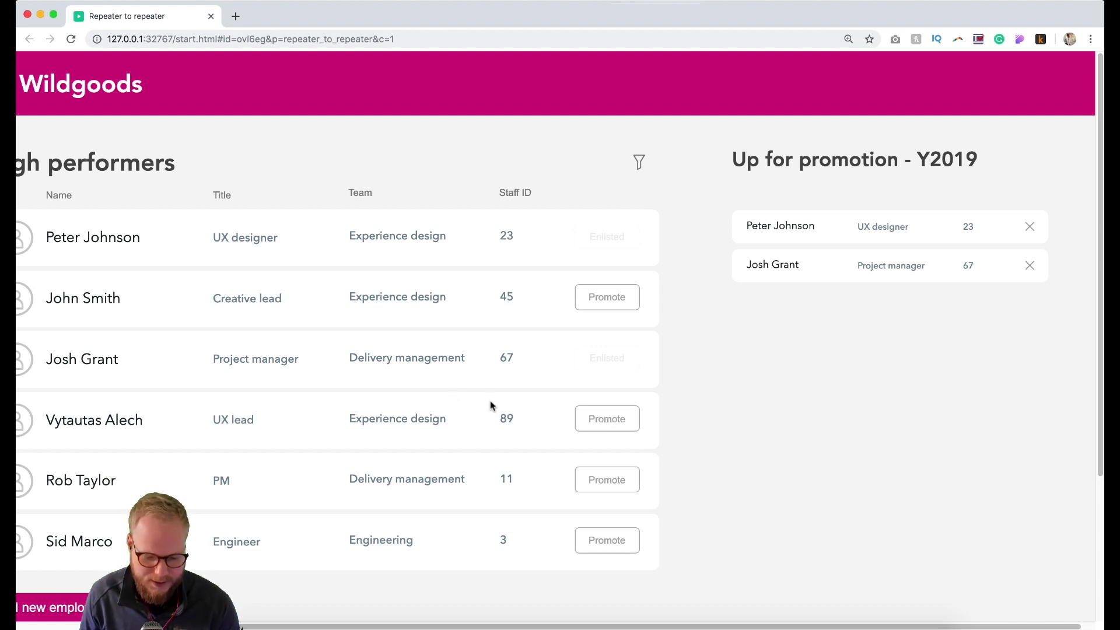
pyautogui.click(606, 418)
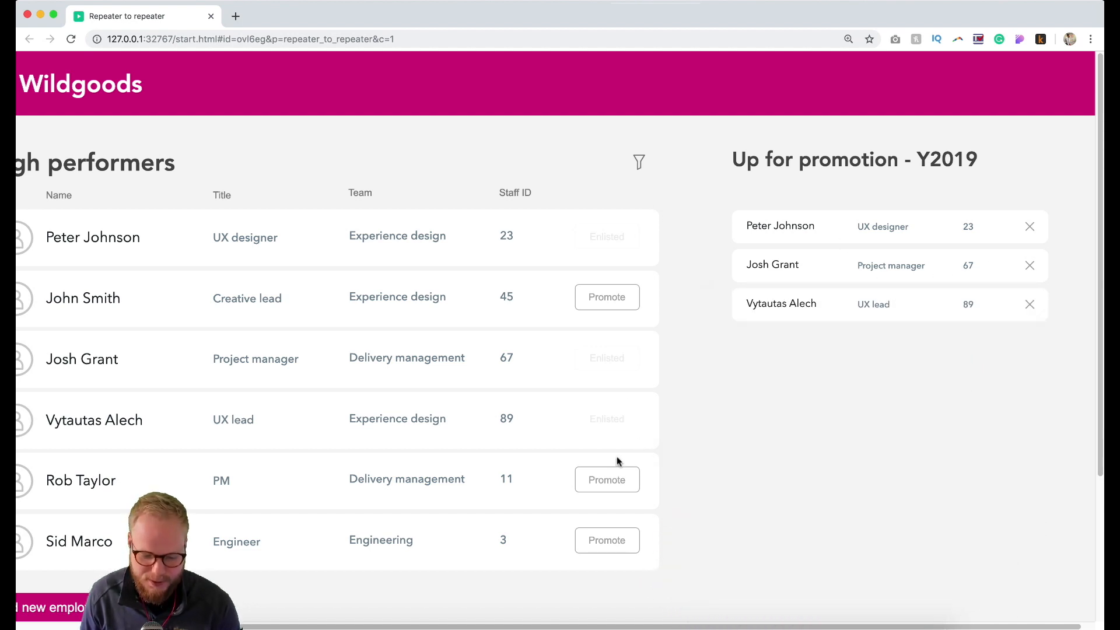
pyautogui.hscroll(-3, 617, 461)
pyautogui.click(679, 540)
pyautogui.hscroll(3, 612, 525)
pyautogui.hscroll(-3, 402, 534)
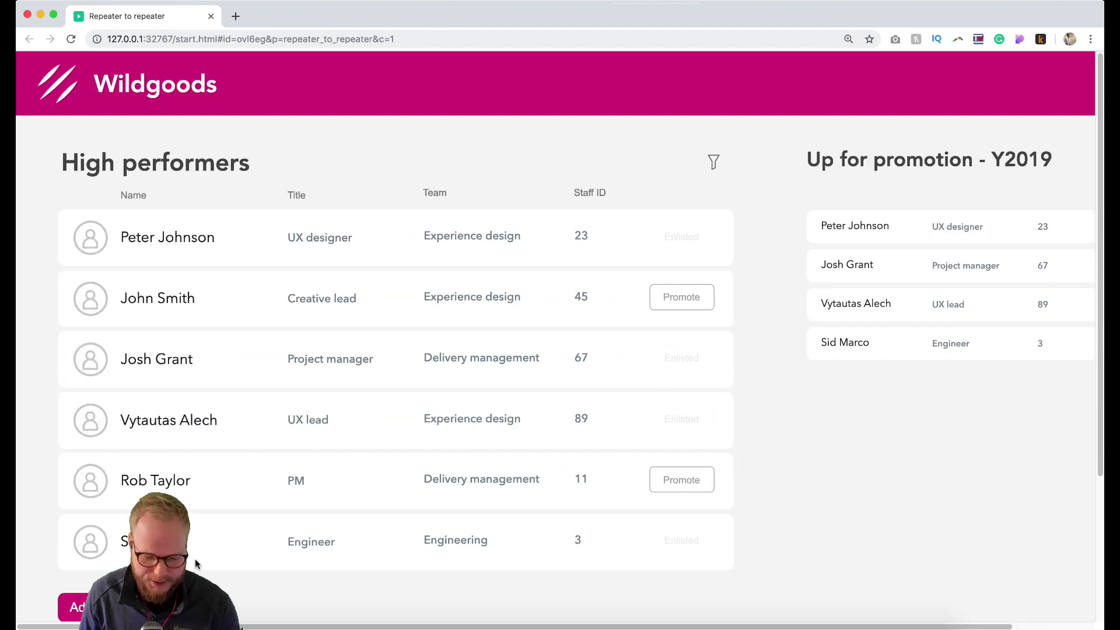
pyautogui.hscroll(3, 860, 469)
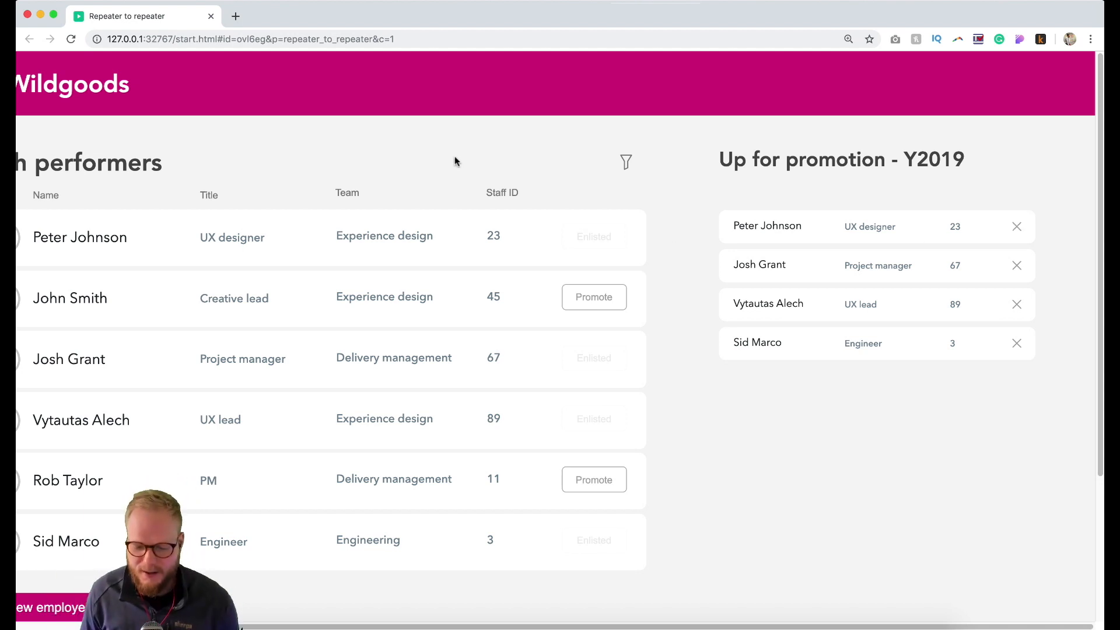
pyautogui.click(41, 15)
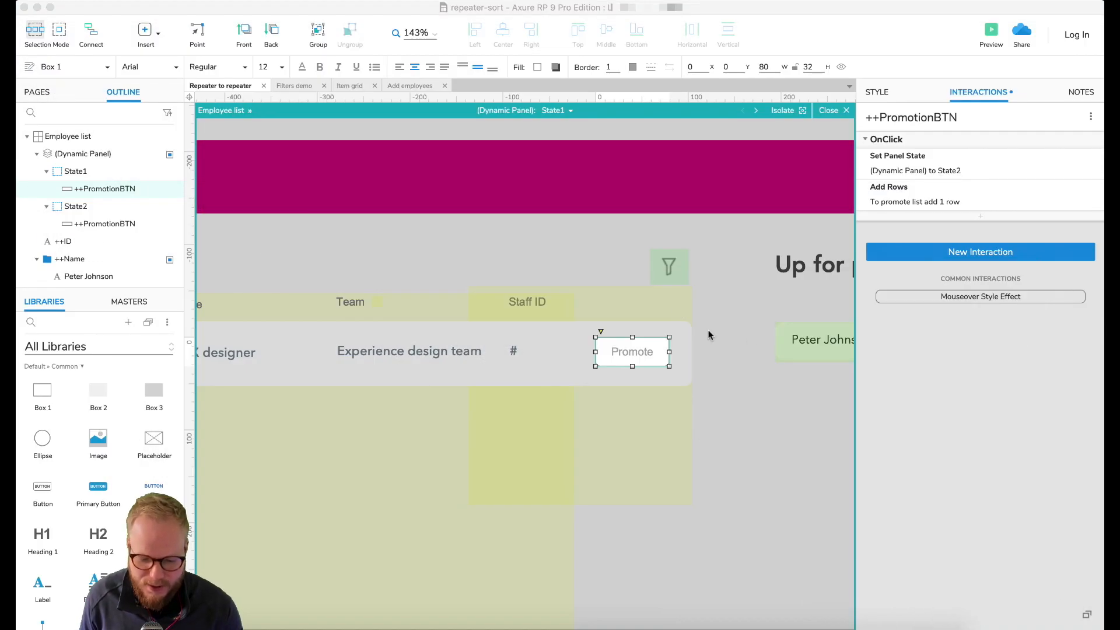
# Select the To promote list repeater and view its style and data settings
pyautogui.click(760, 300)
pyautogui.click(828, 110)
pyautogui.click(813, 340)
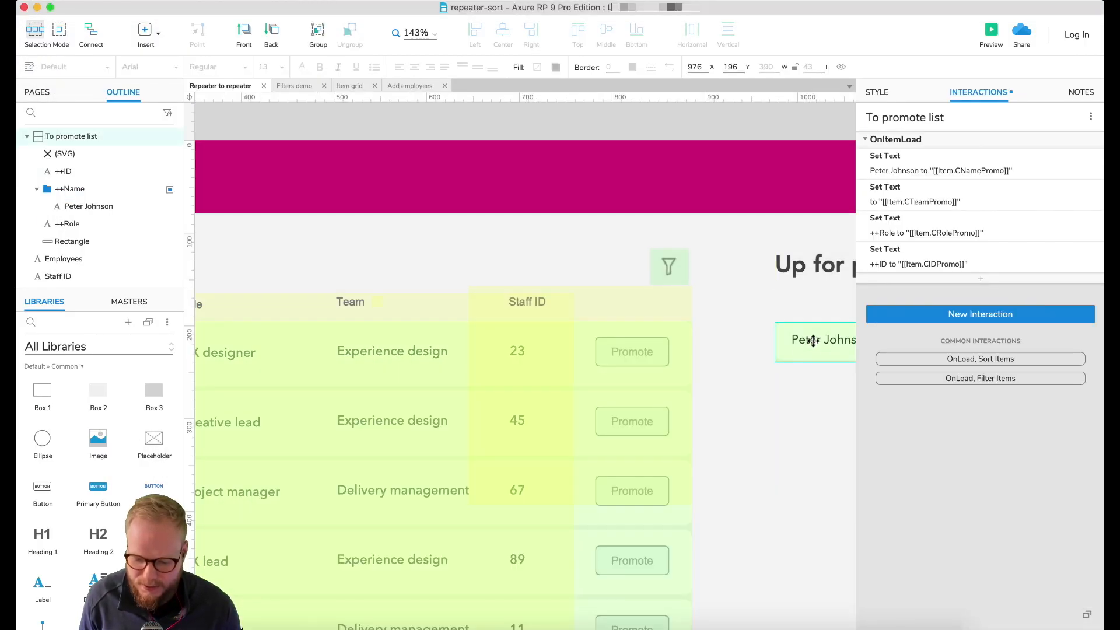
pyautogui.hscroll(3, 813, 340)
pyautogui.click(877, 92)
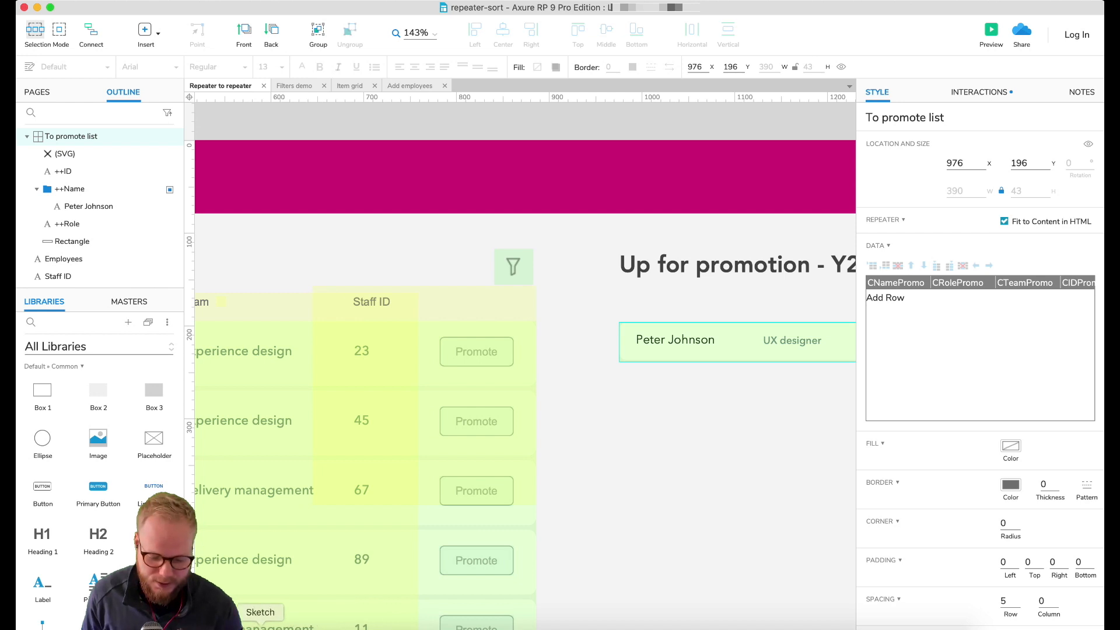
# Check the Chrome preview showing the four promoted employees, then return to the editor
pyautogui.click(249, 623)
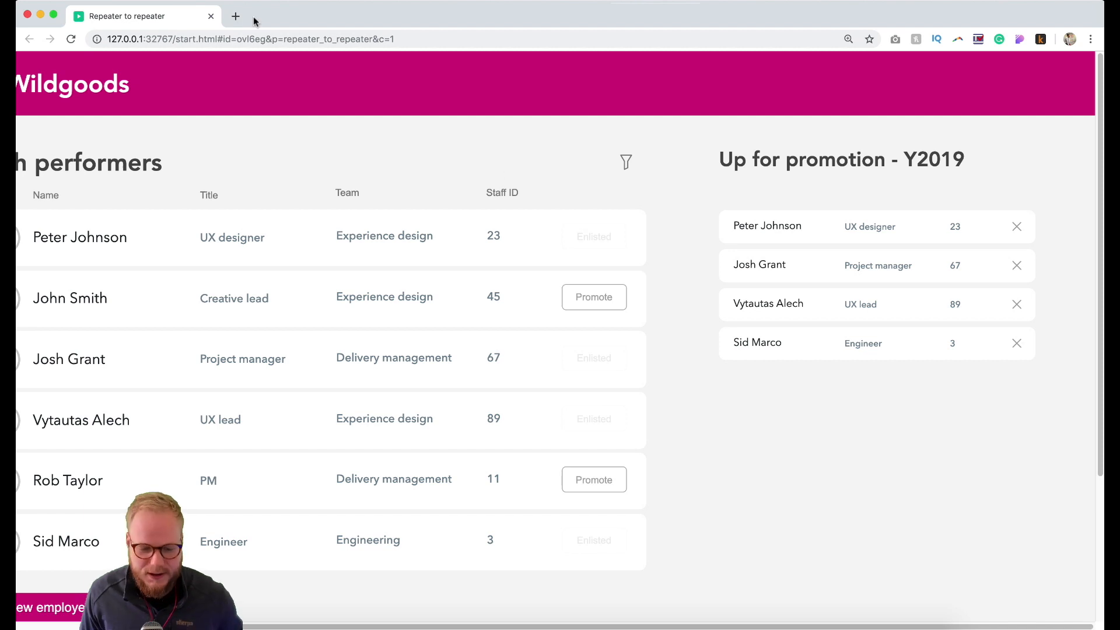
pyautogui.press('super+Tab')
pyautogui.hscroll(5, 612, 350)
# Inside the To promote list repeater item, enlarge the X icon to 19 by 19
pyautogui.doubleClick(655, 339)
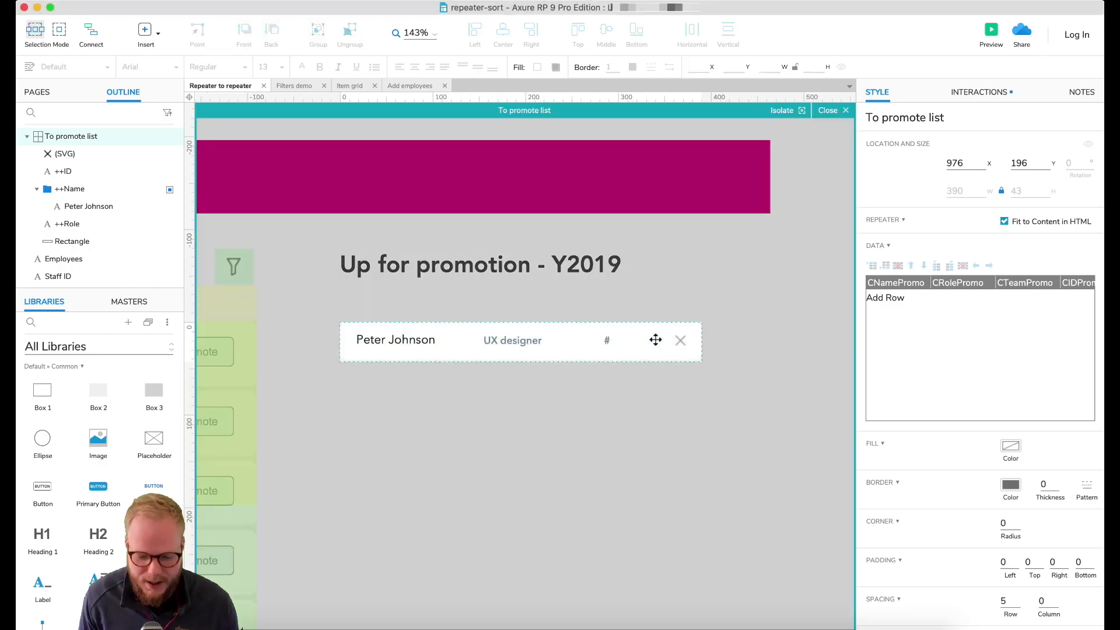
pyautogui.click(683, 340)
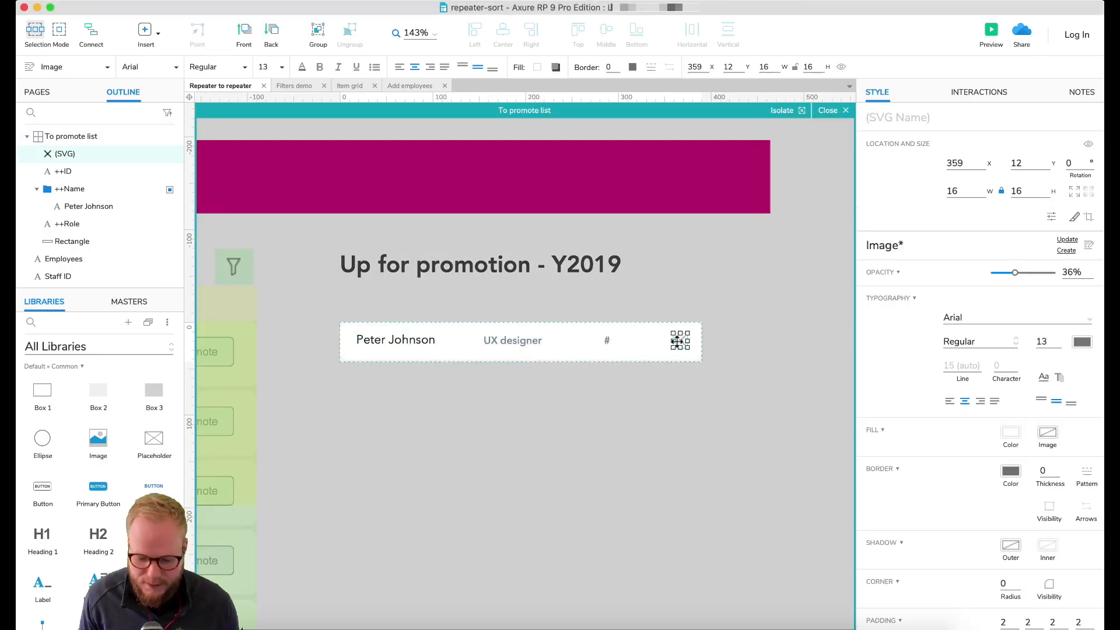
pyautogui.scroll(3, 676, 343)
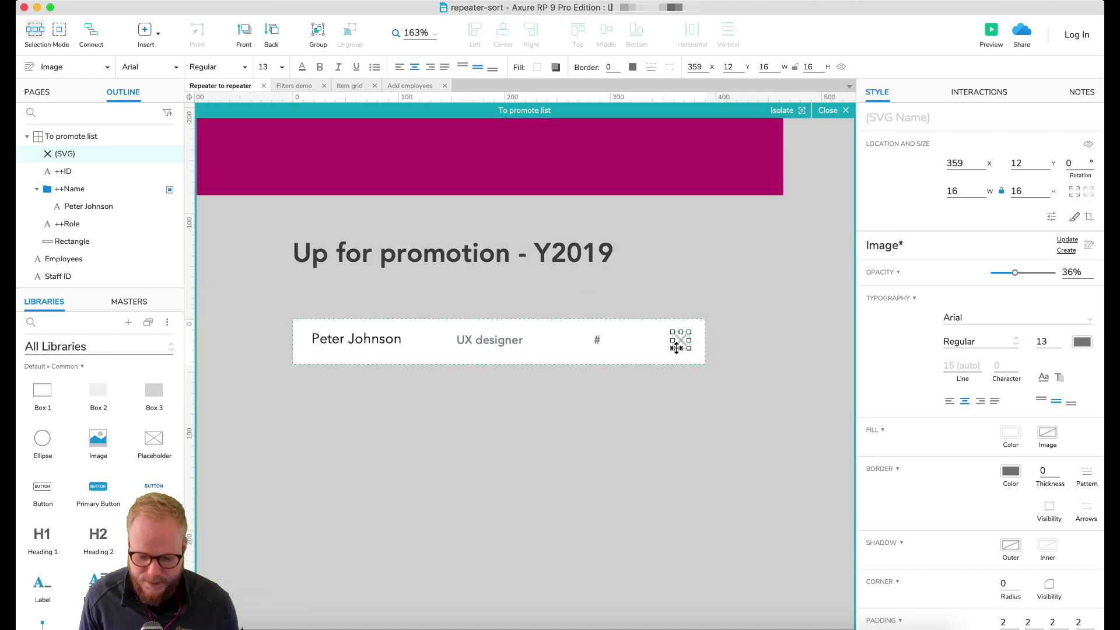
pyautogui.scroll(3, 677, 348)
pyautogui.moveTo(665, 353); pyautogui.dragTo(684, 336)
# Add an OnClick Delete Rows action on the X icon targeting To promote list, by rule
pyautogui.click(978, 91)
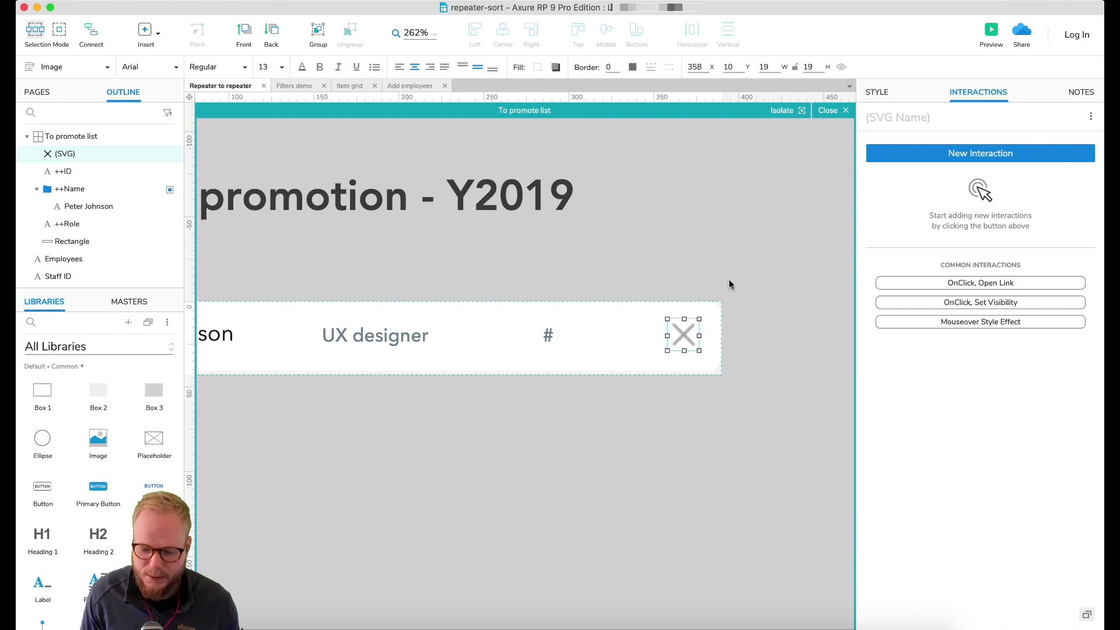
pyautogui.click(979, 153)
pyautogui.click(882, 176)
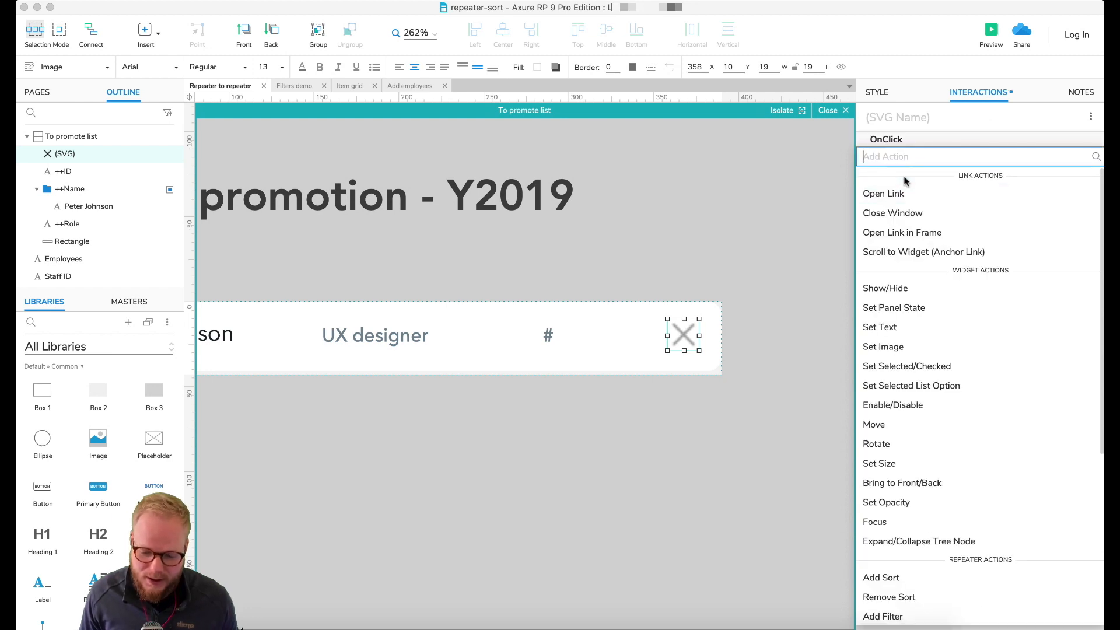
pyautogui.scroll(-3, 918, 409)
pyautogui.scroll(-2, 917, 411)
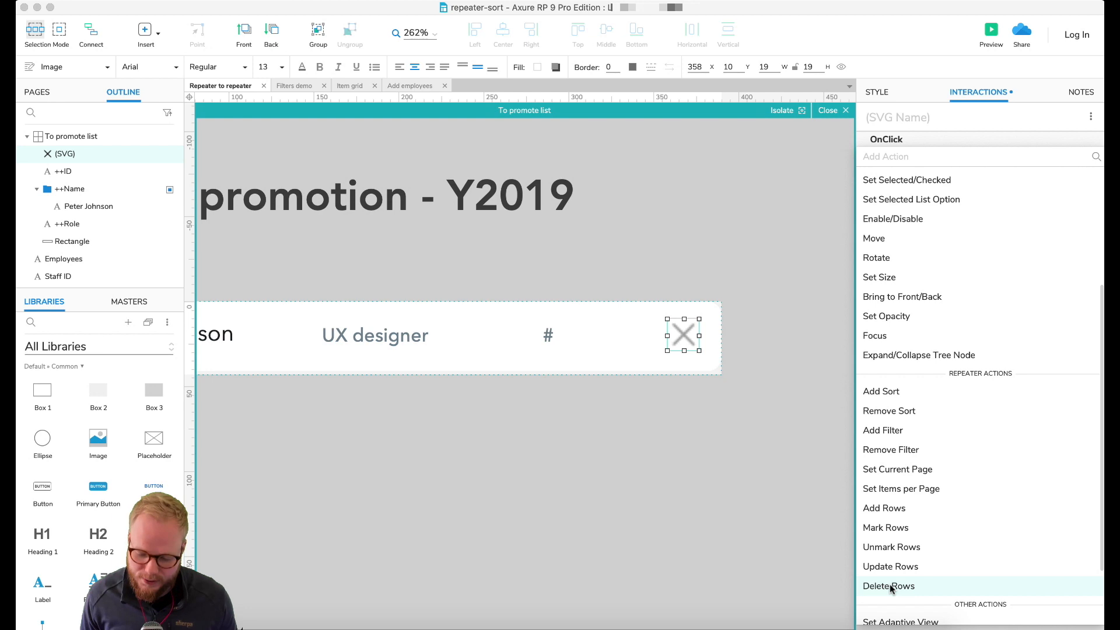
pyautogui.click(890, 584)
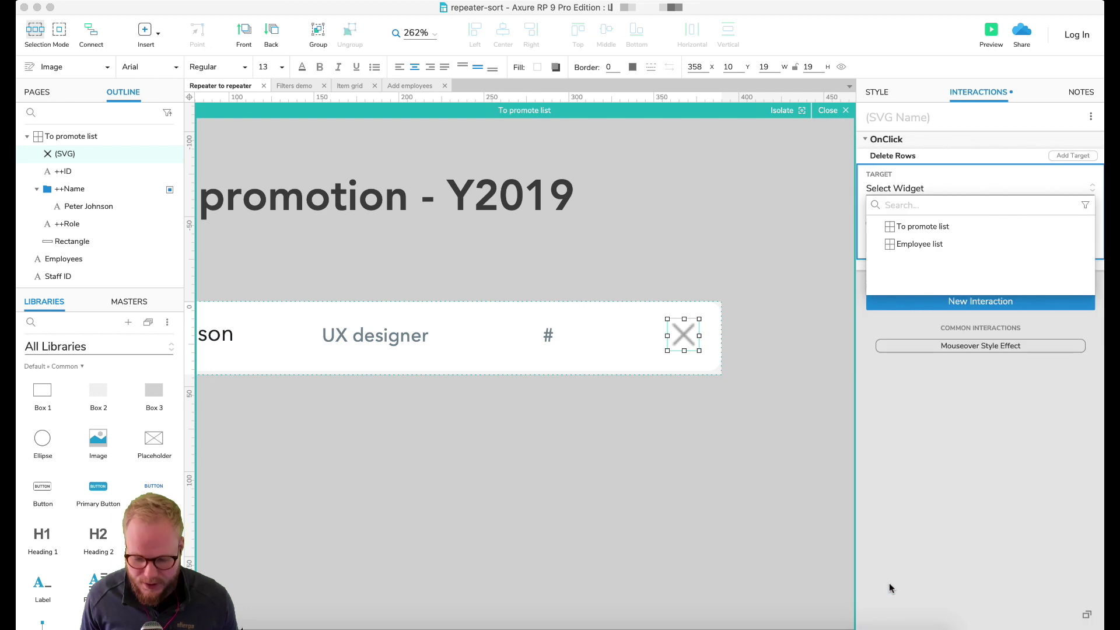
pyautogui.click(941, 229)
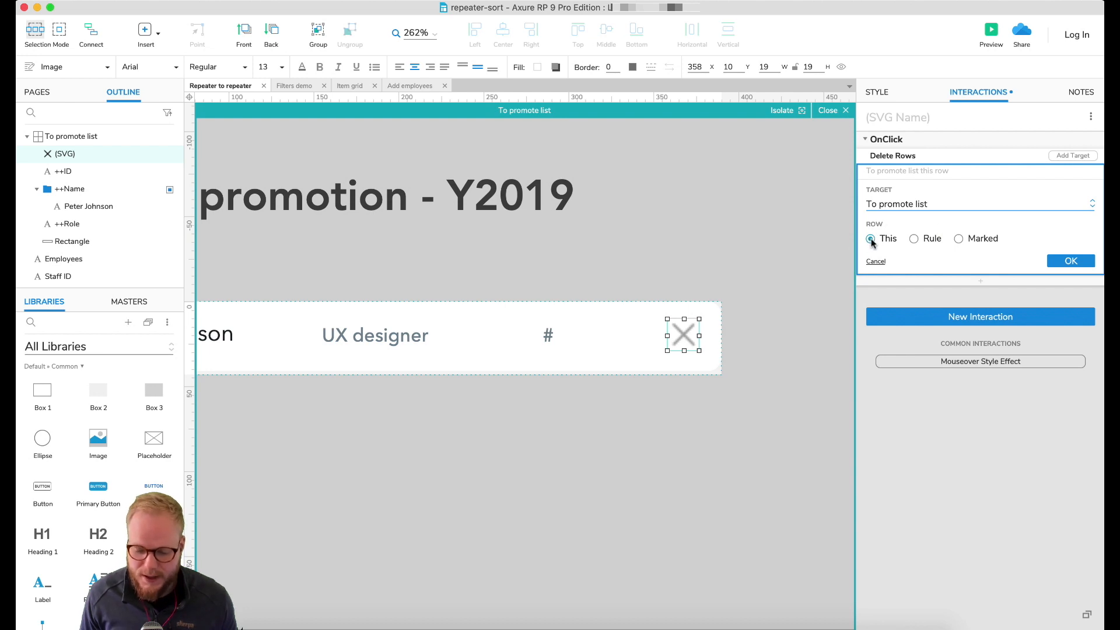
pyautogui.click(914, 239)
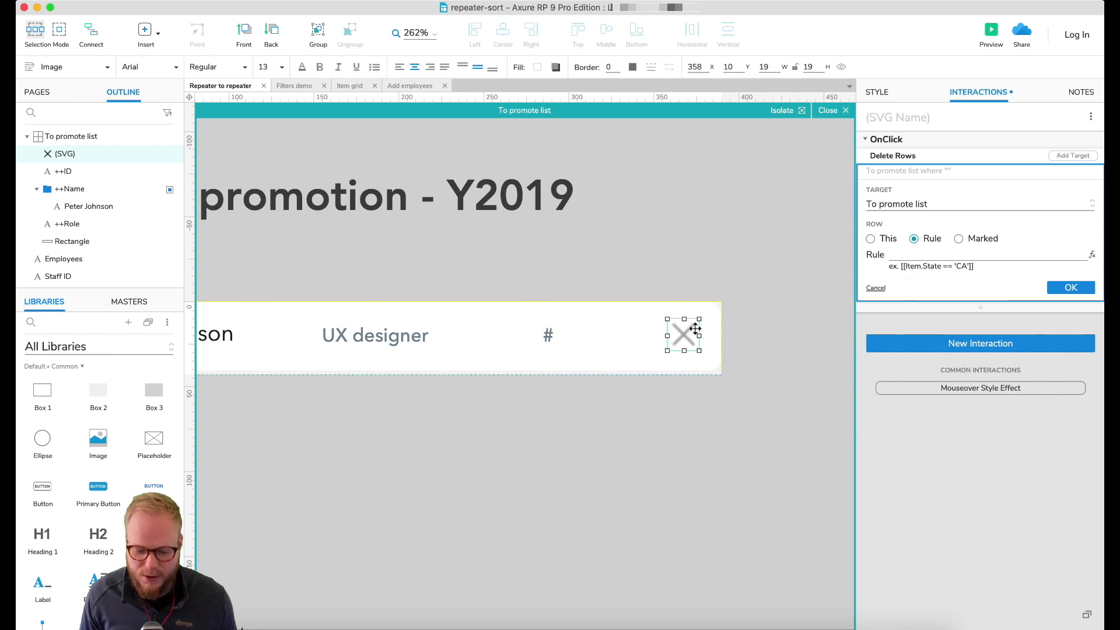
# Clear the rule attempt and make Delete Rows remove only This row, then confirm
pyautogui.click(966, 255)
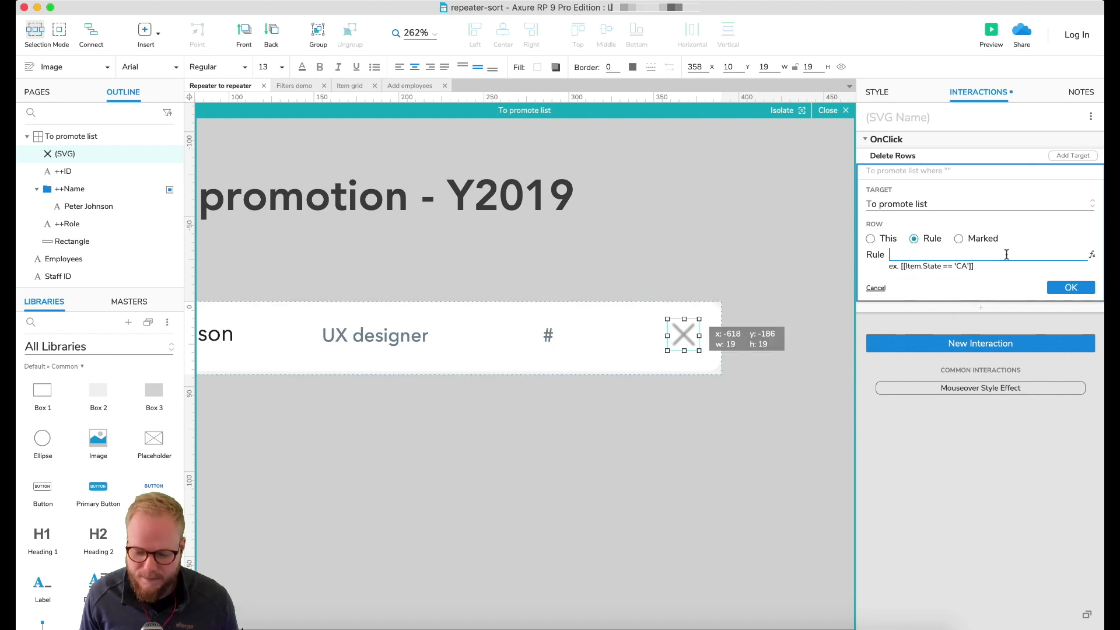
pyautogui.write('[[')
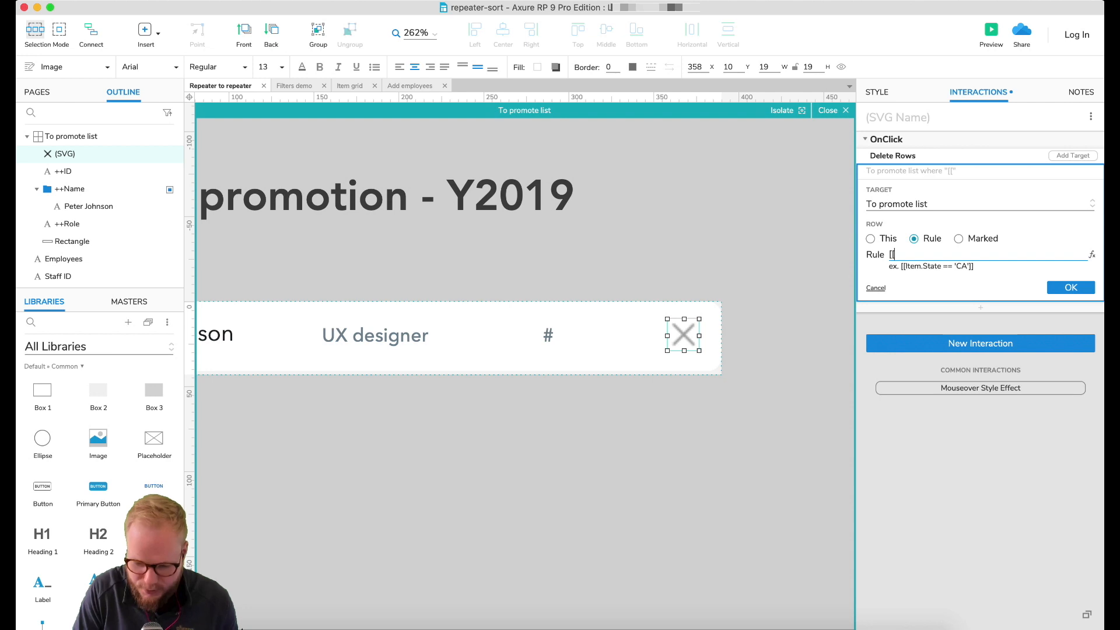
pyautogui.write('Item.')
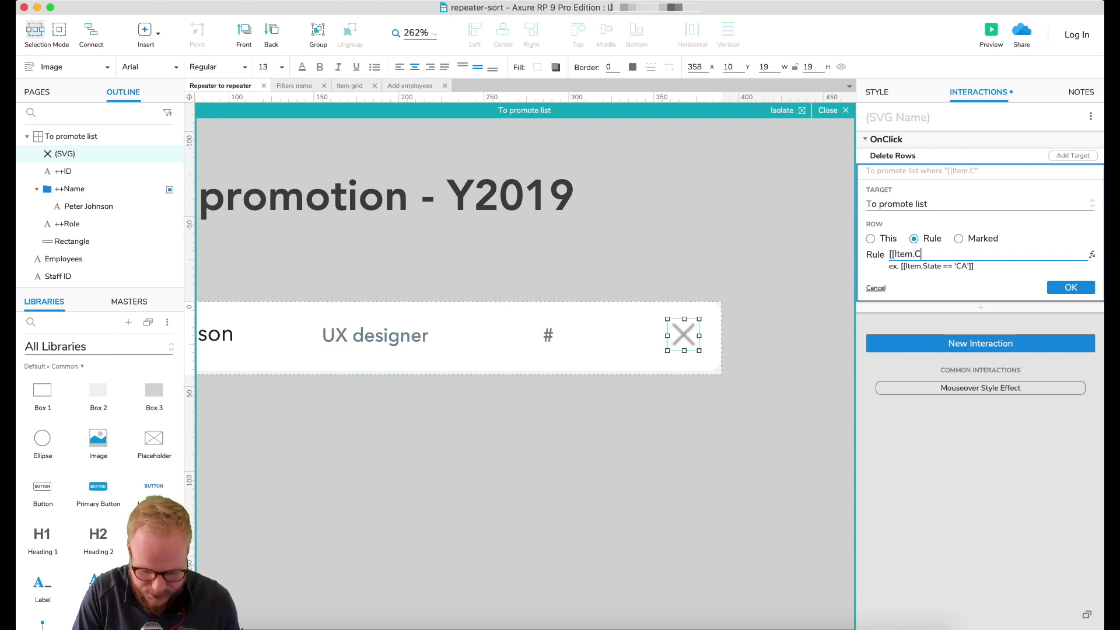
pyautogui.write("CTeam == '")
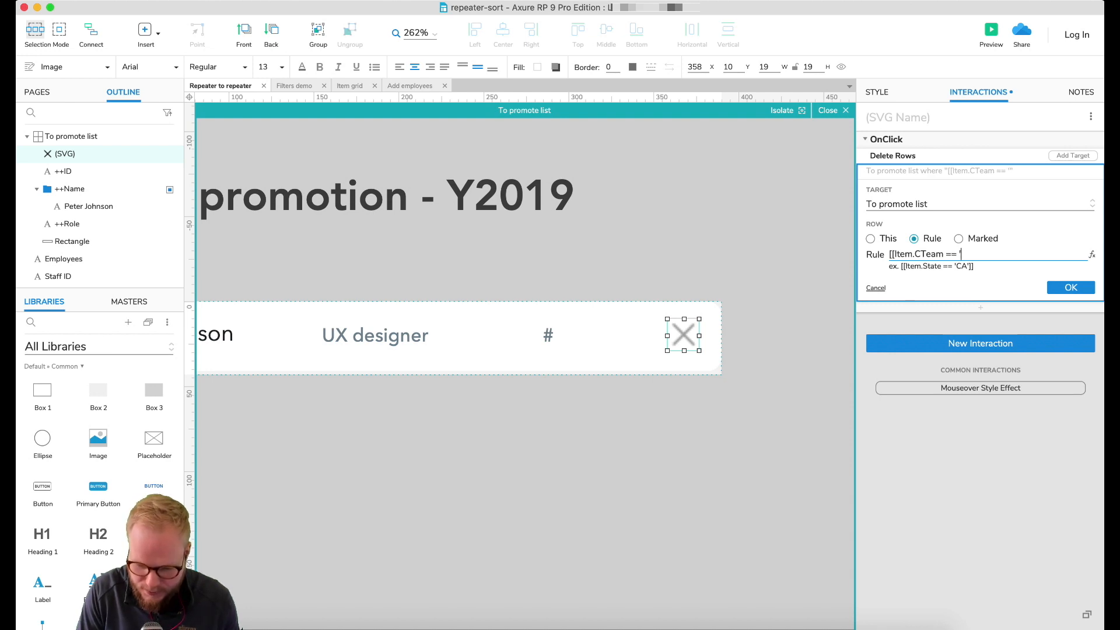
pyautogui.write('engi')
pyautogui.press('BackSpace')
pyautogui.press('BackSpace')
pyautogui.press('BackSpace')
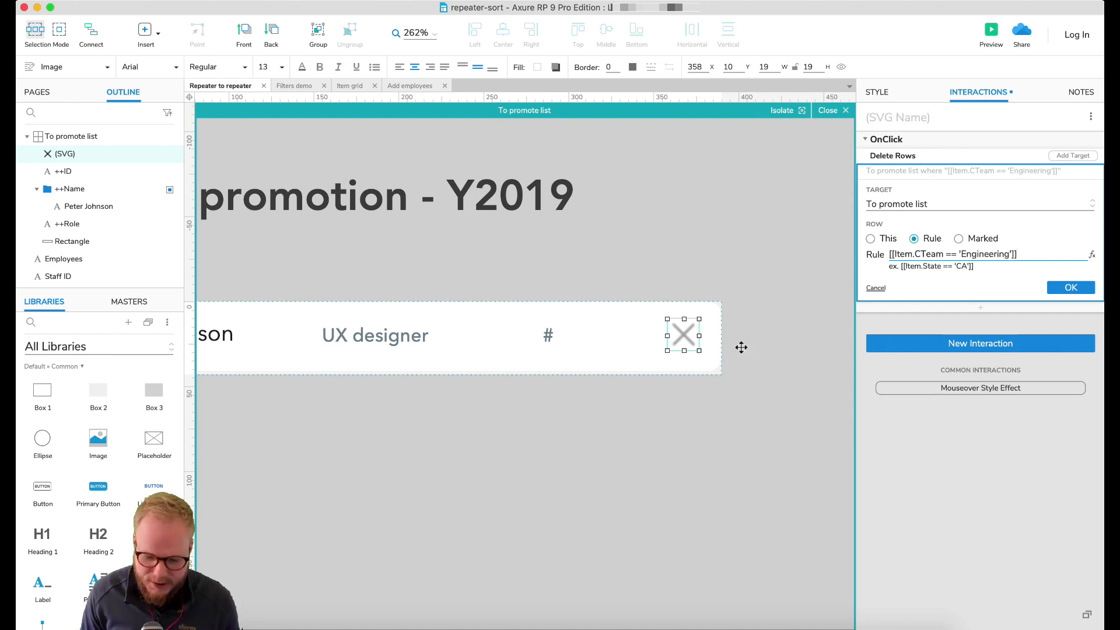
pyautogui.hscroll(-5, 543, 368)
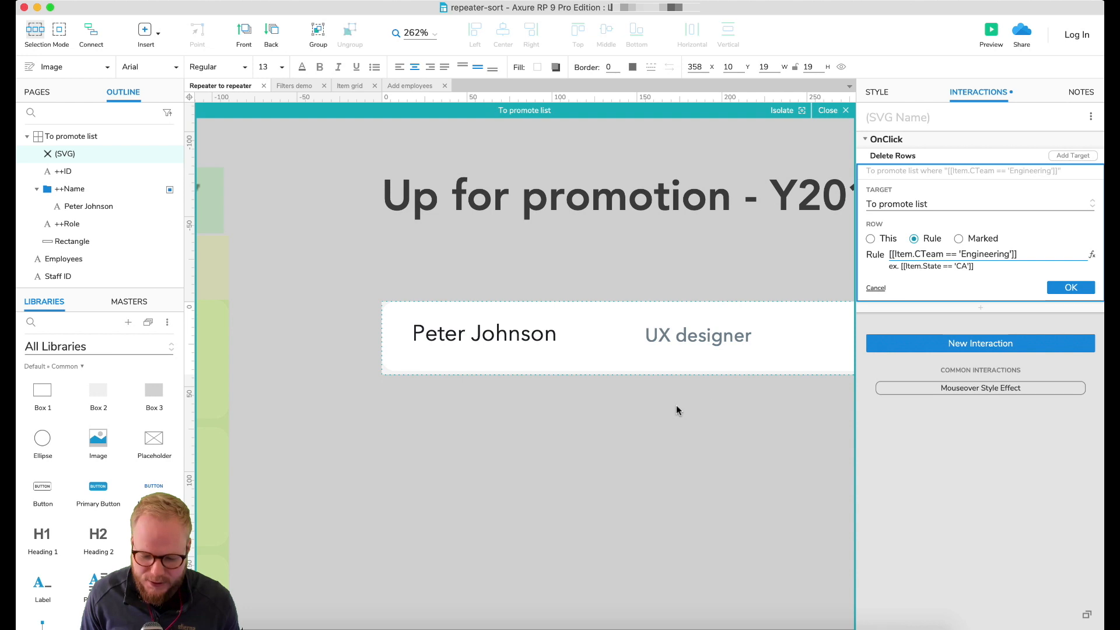
pyautogui.hscroll(5, 613, 367)
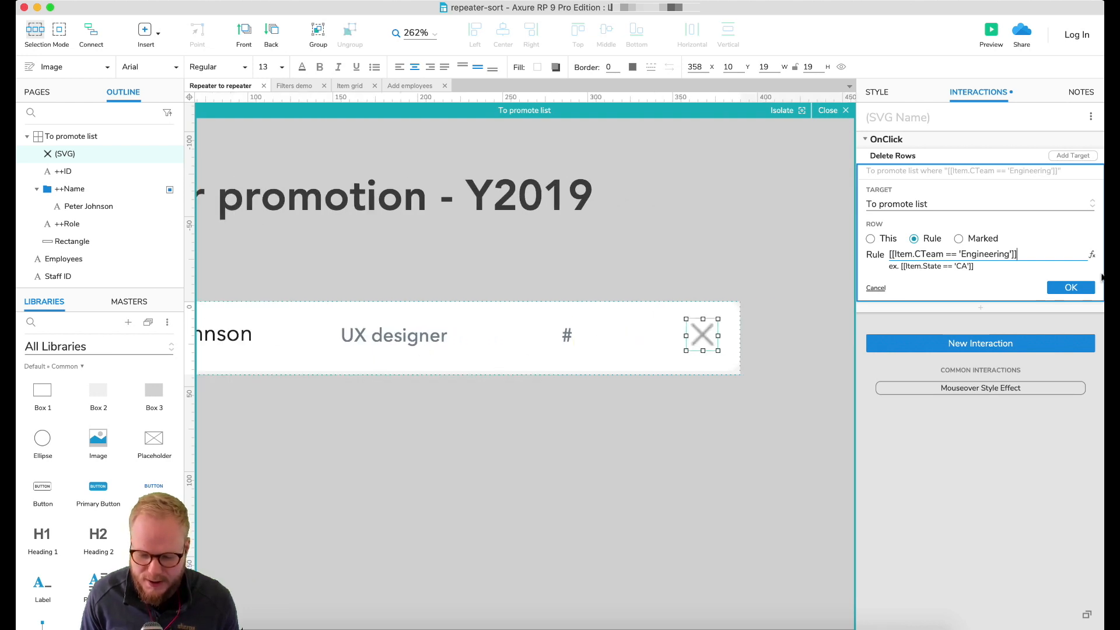
pyautogui.tripleClick(1028, 253)
pyautogui.press('BackSpace')
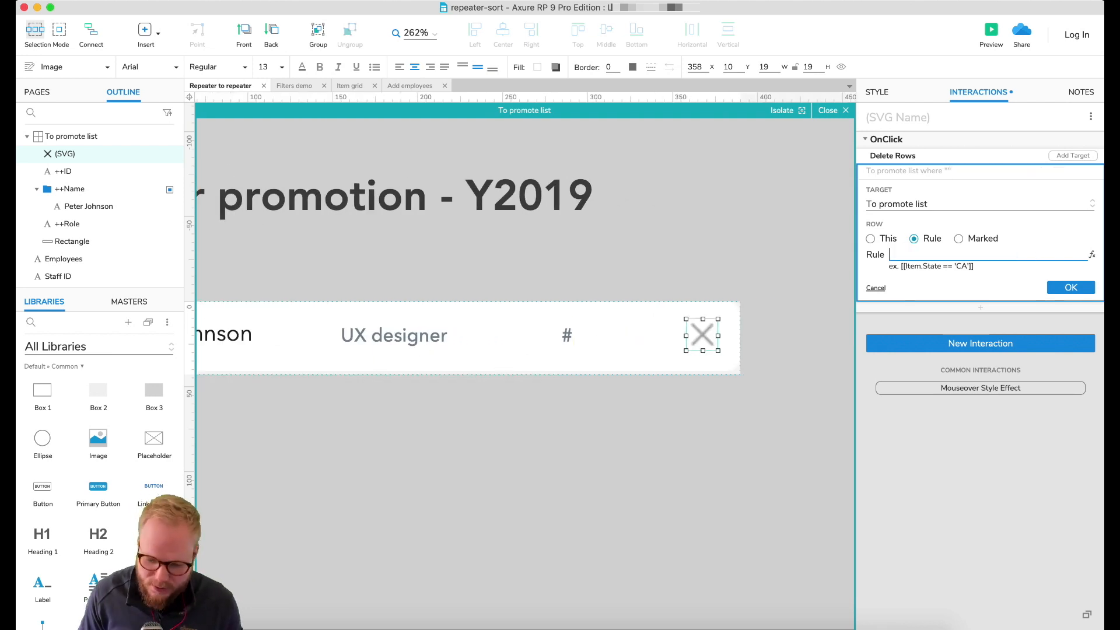
pyautogui.click(870, 238)
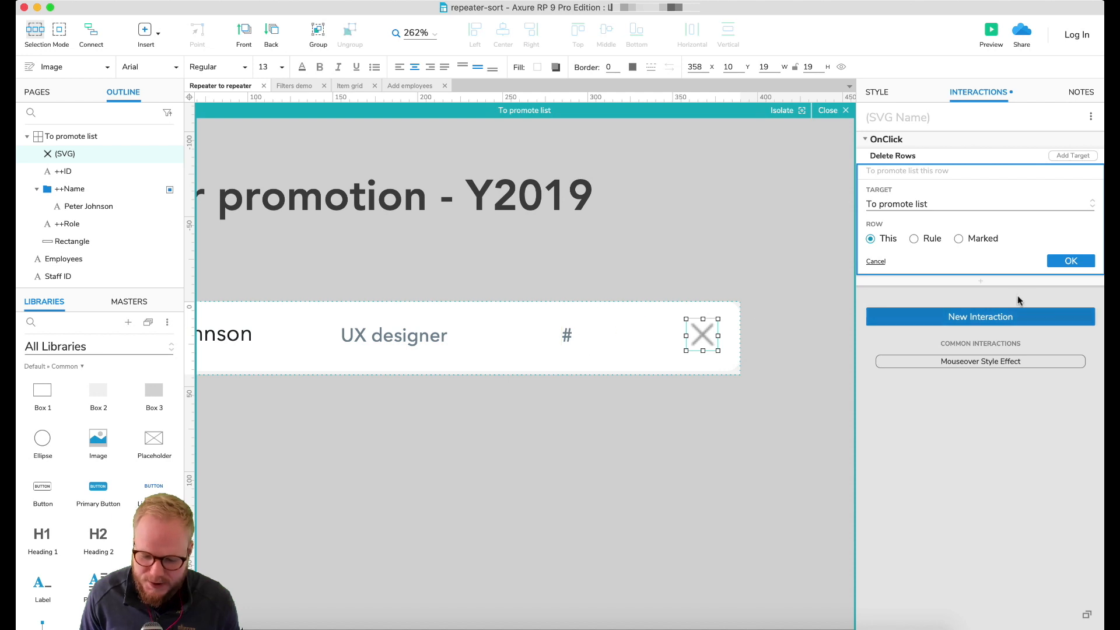
pyautogui.click(1069, 261)
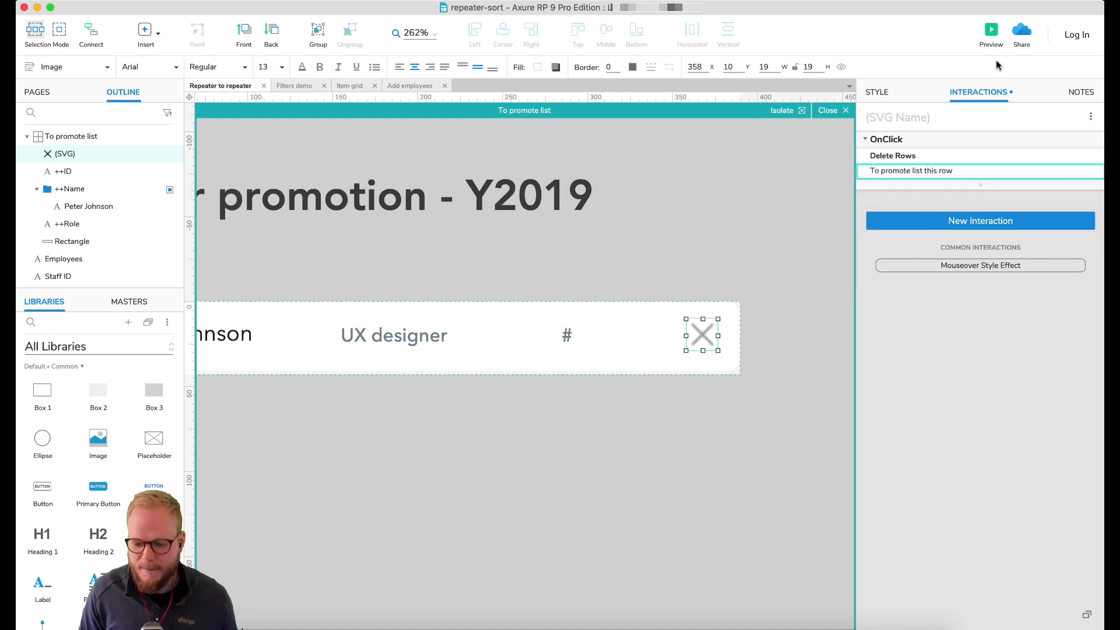
pyautogui.click(993, 37)
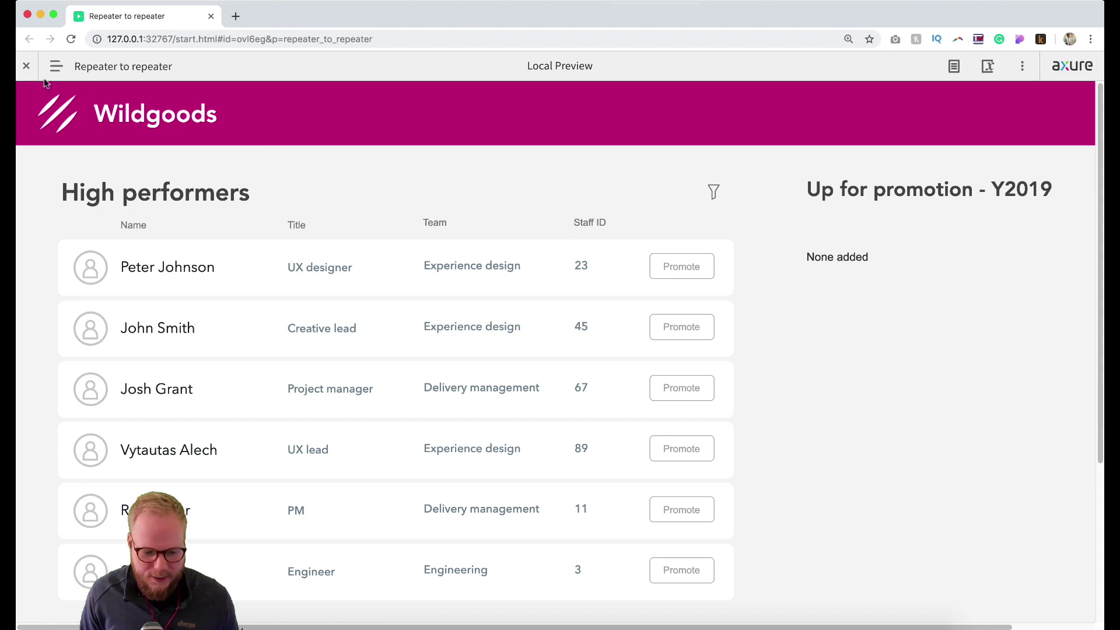
pyautogui.click(27, 65)
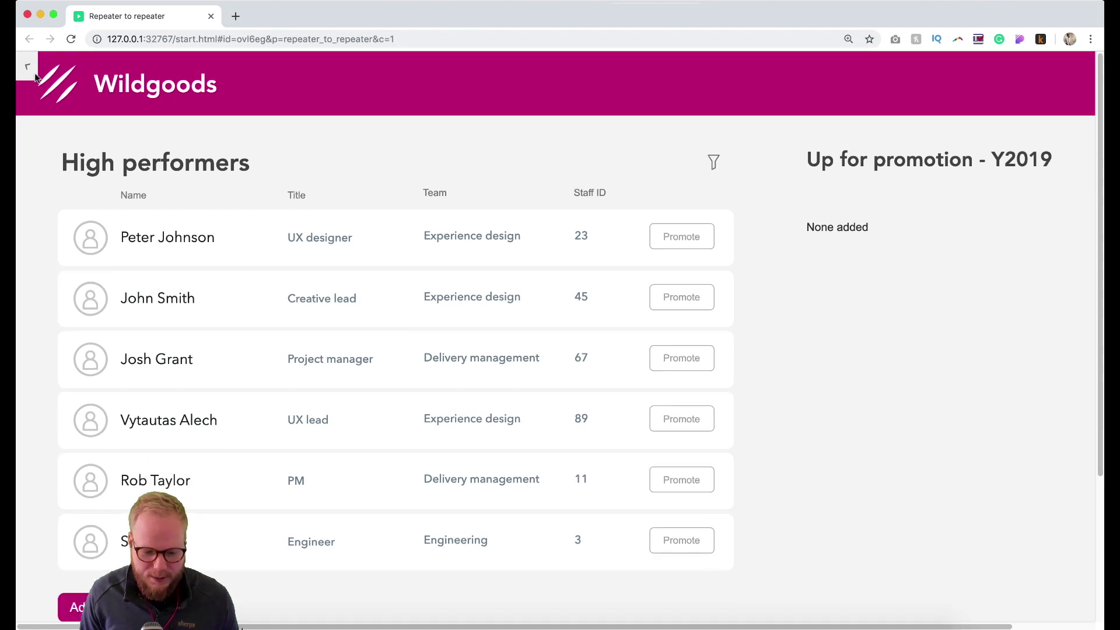
pyautogui.click(681, 236)
pyautogui.click(681, 358)
pyautogui.click(681, 420)
pyautogui.click(681, 480)
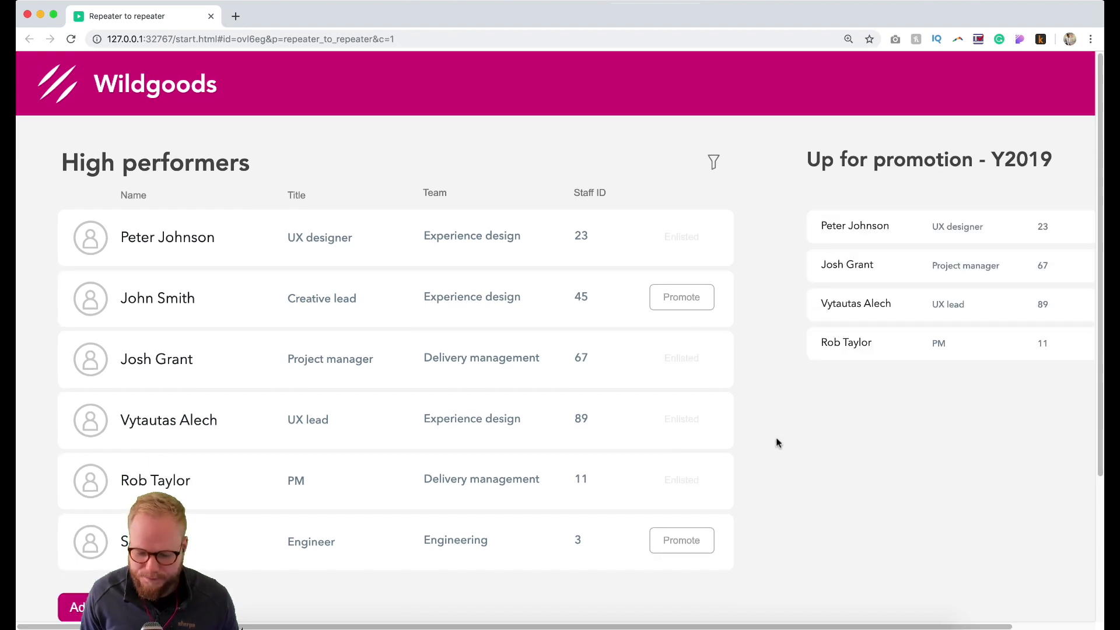
pyautogui.hscroll(3, 853, 385)
pyautogui.click(1017, 303)
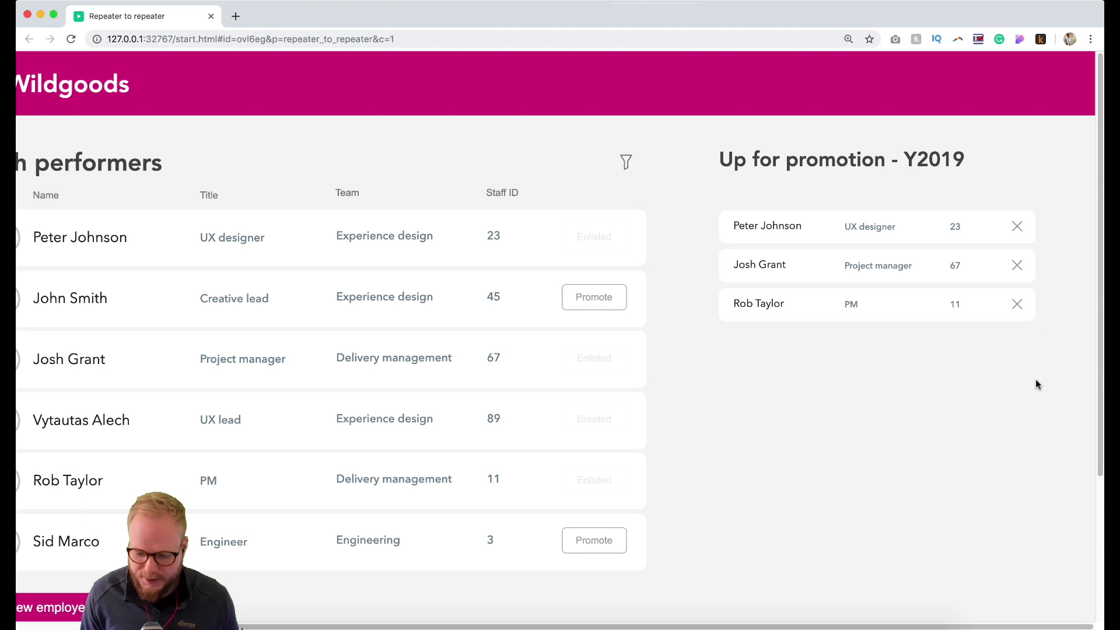
pyautogui.click(1017, 265)
pyautogui.click(1017, 228)
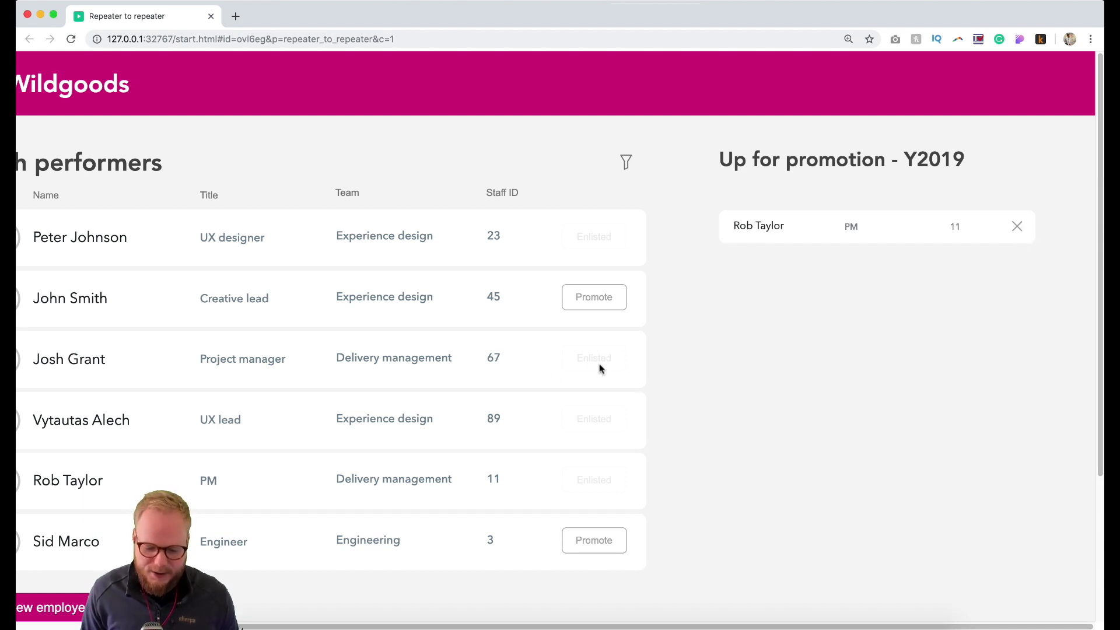
pyautogui.scroll(1, 599, 363)
pyautogui.hscroll(-3, 599, 363)
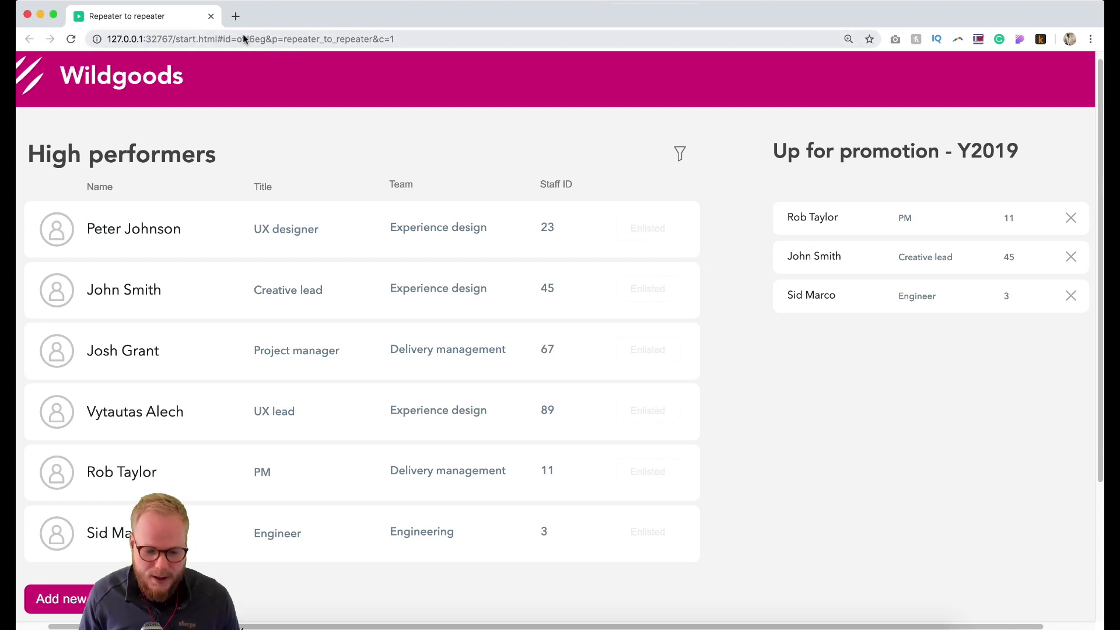
pyautogui.click(210, 16)
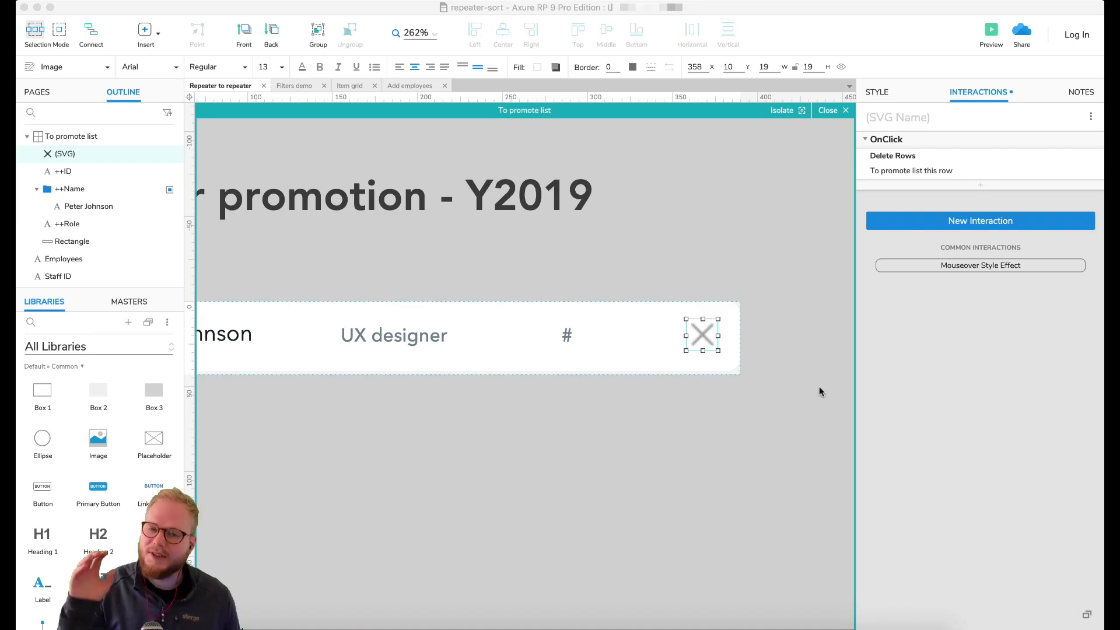